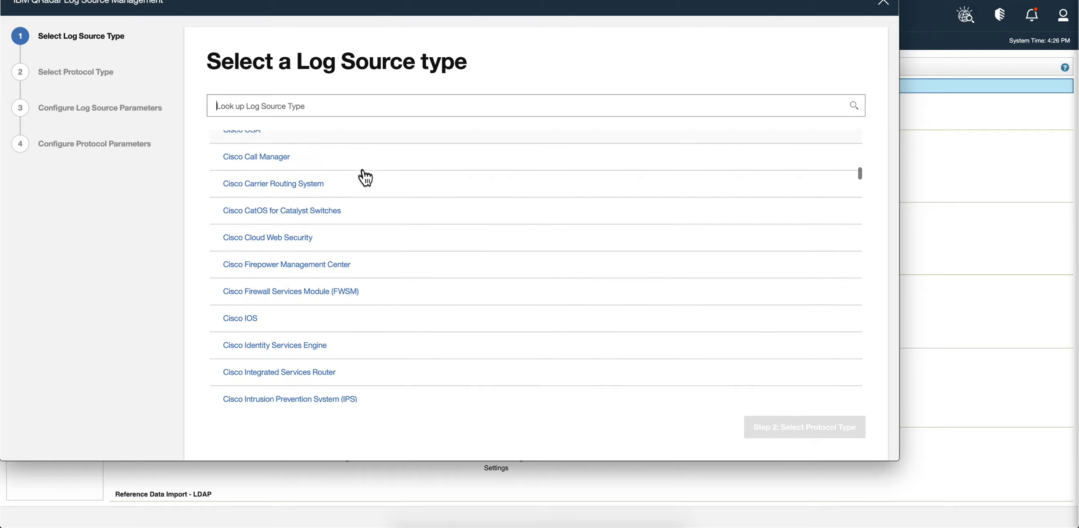
# Step: Scroll down the Select a Log Source type list in the new log source wizard
pyautogui.scroll(-2, 362, 176)
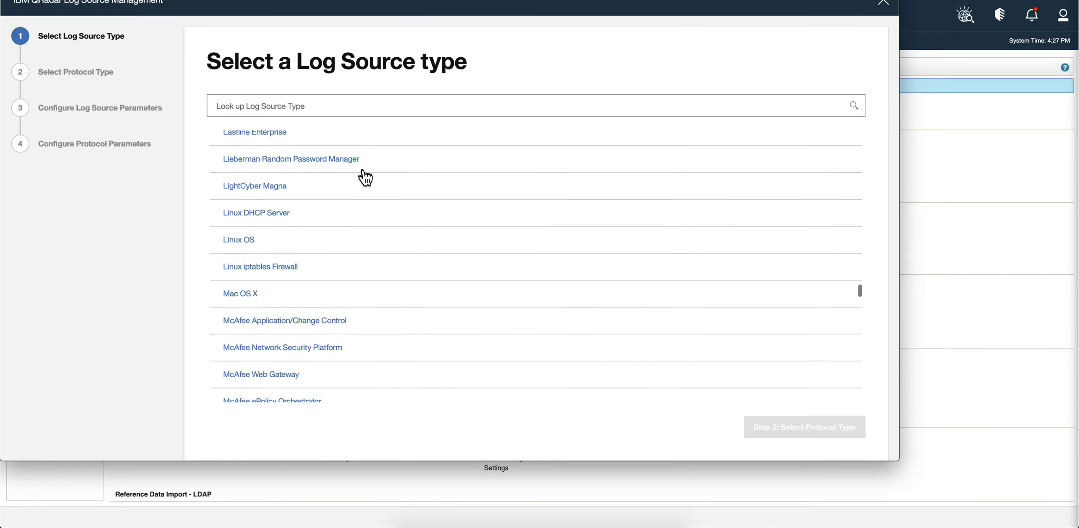
# Step: Scroll the log source type catalogue all the way to its end
pyautogui.scroll(-20, 365, 177)
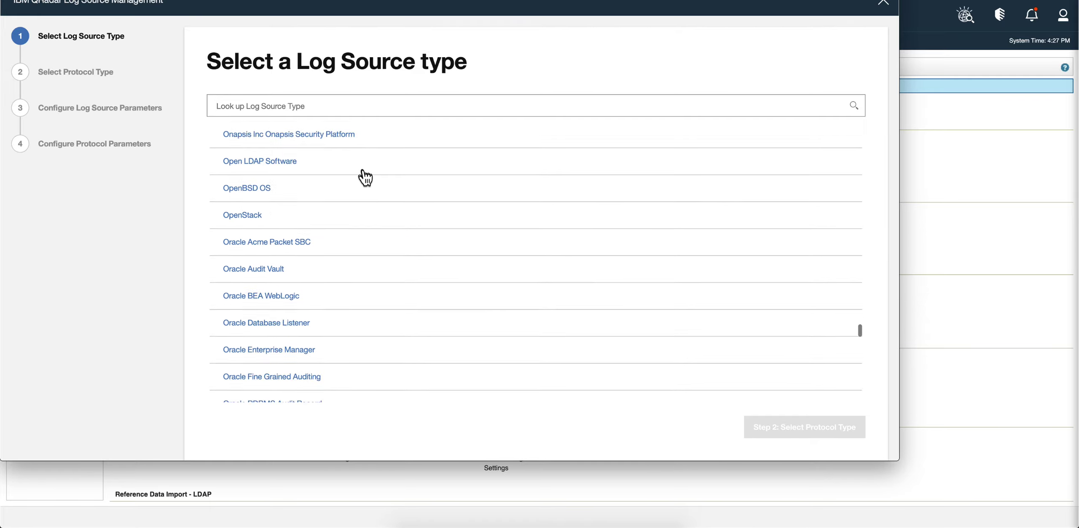
pyautogui.scroll(-20, 365, 177)
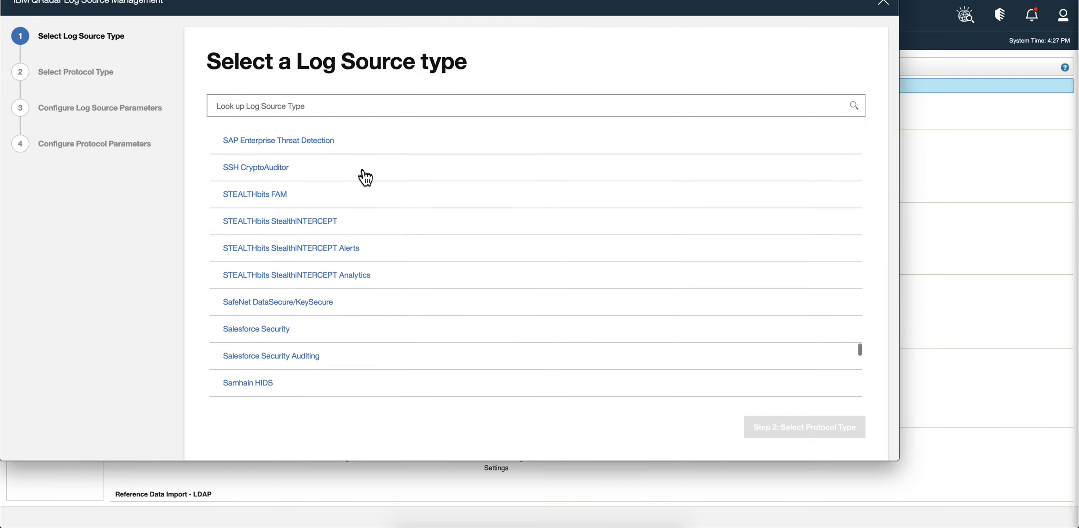
pyautogui.scroll(-15, 365, 177)
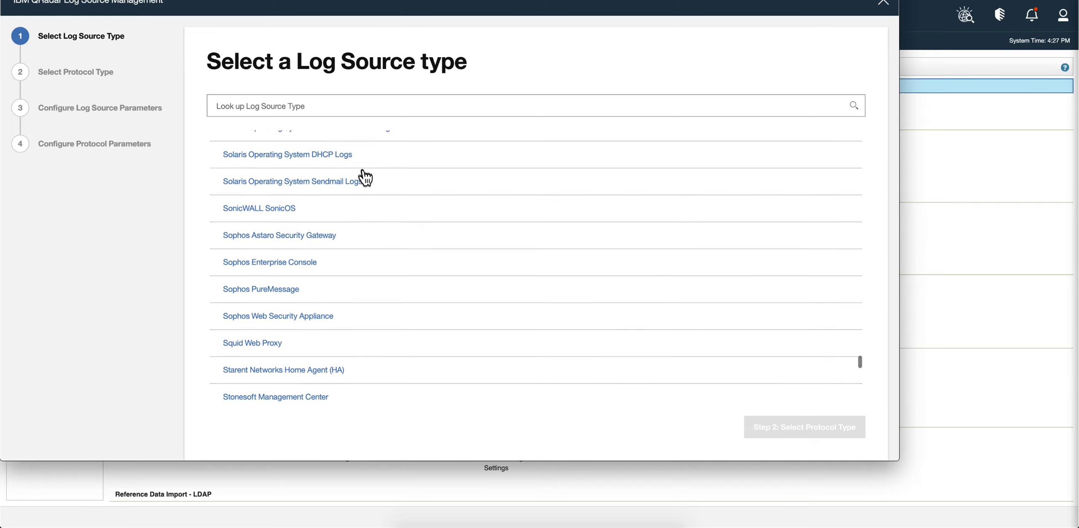
pyautogui.scroll(-20, 365, 177)
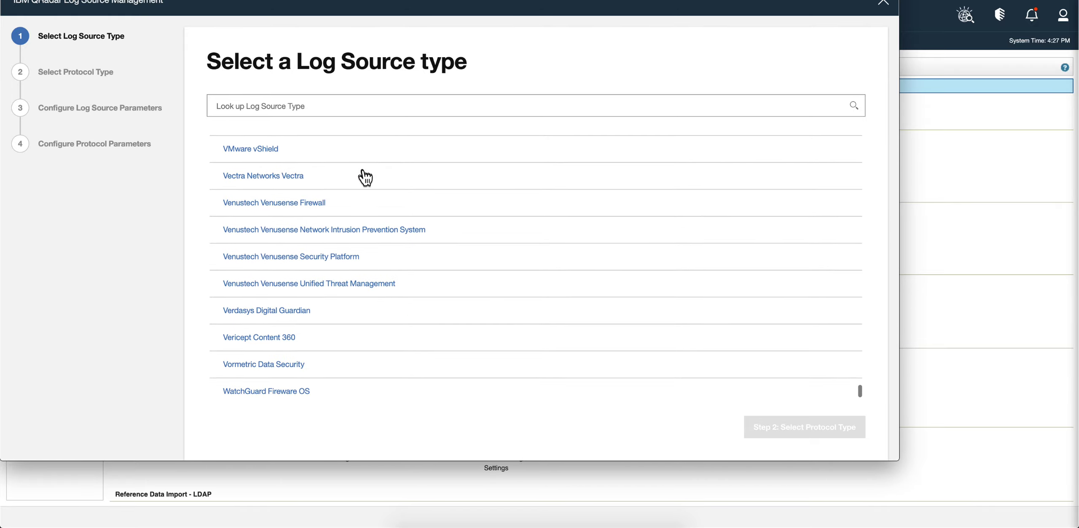
pyautogui.scroll(-3, 364, 177)
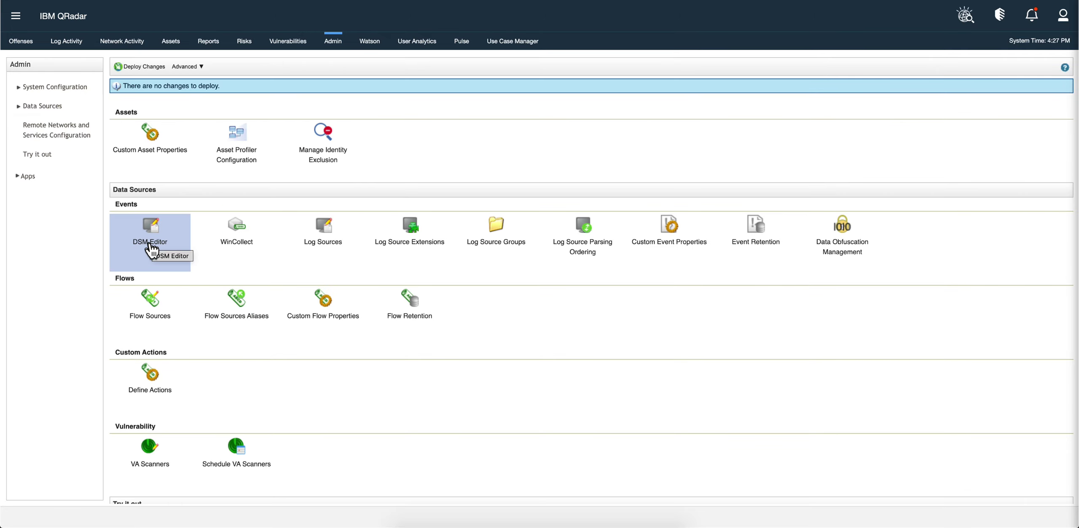
# Step: Open the DSM Editor from Data Sources > Events, then bring the whiteboard forward for the formats
pyautogui.click(151, 247)
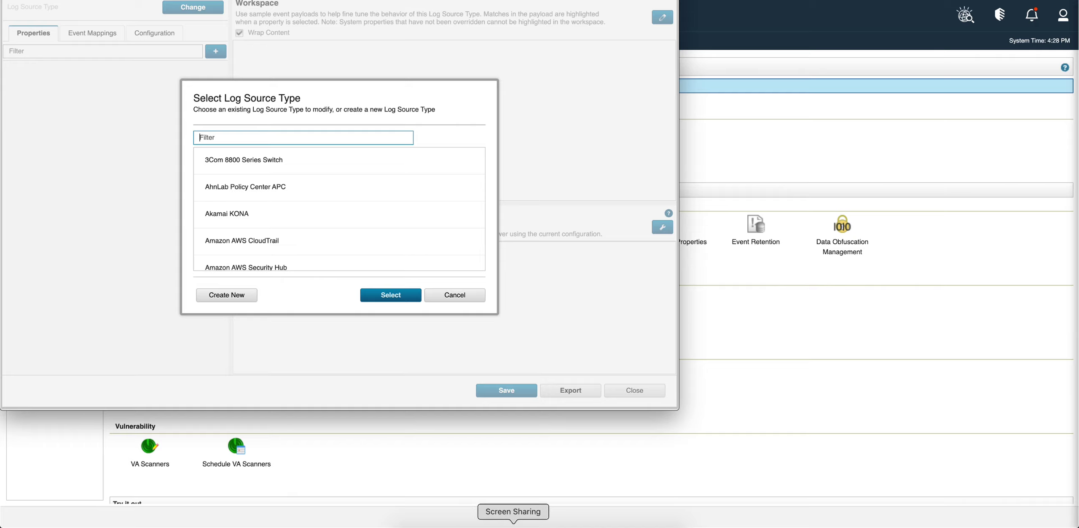
pyautogui.click(513, 526)
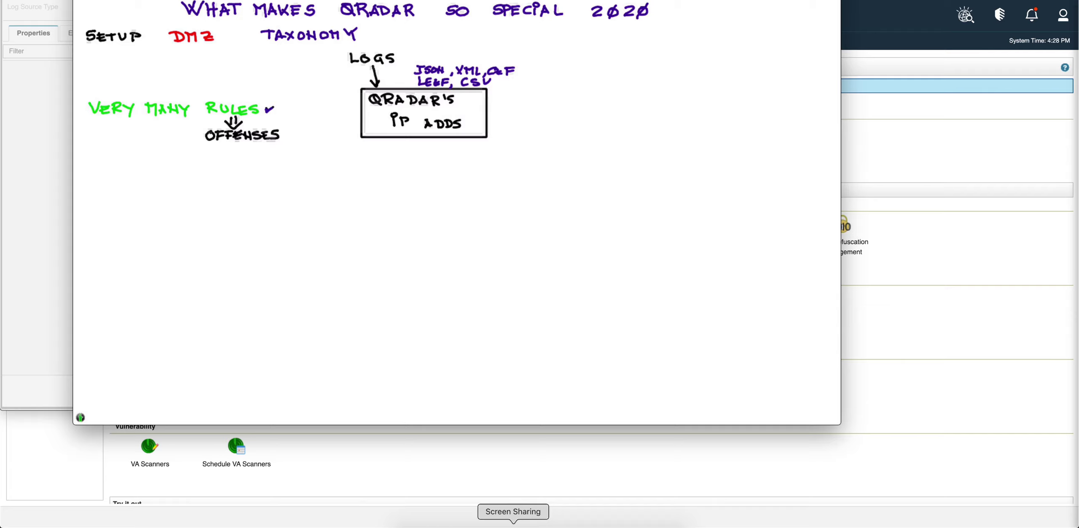
# Step: Retrace the check mark after RULES on the whiteboard
pyautogui.moveTo(266, 109); pyautogui.dragTo(275, 105)
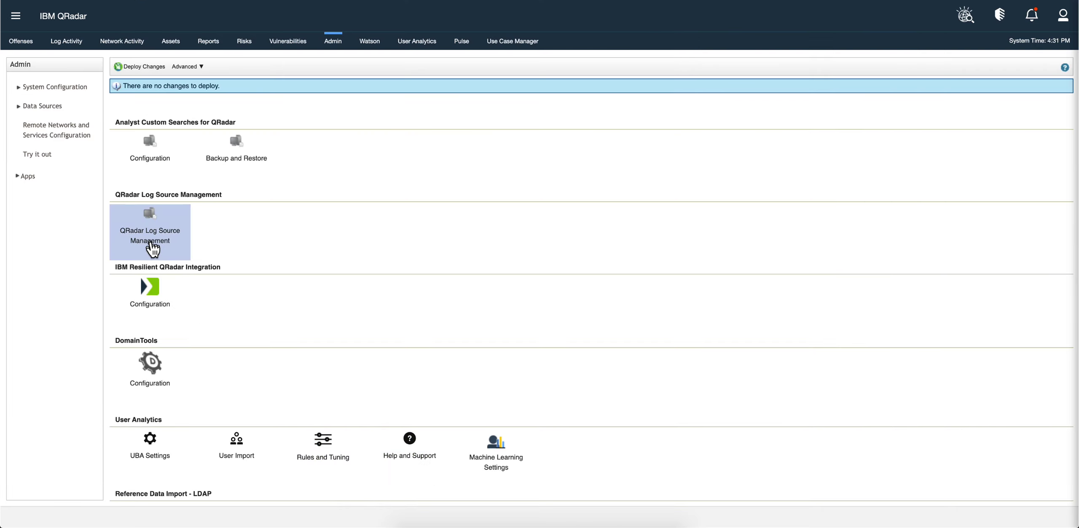
# Step: Open Log Source Management and filter to the 65 sources with Auto Discovered set to No
pyautogui.click(152, 244)
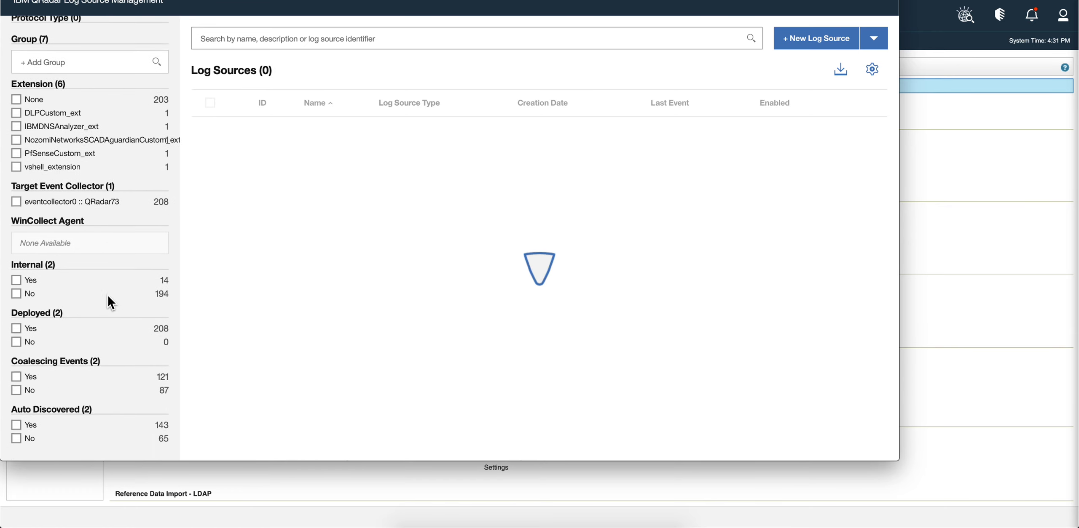
pyautogui.click(16, 421)
pyautogui.scroll(-3, 53, 410)
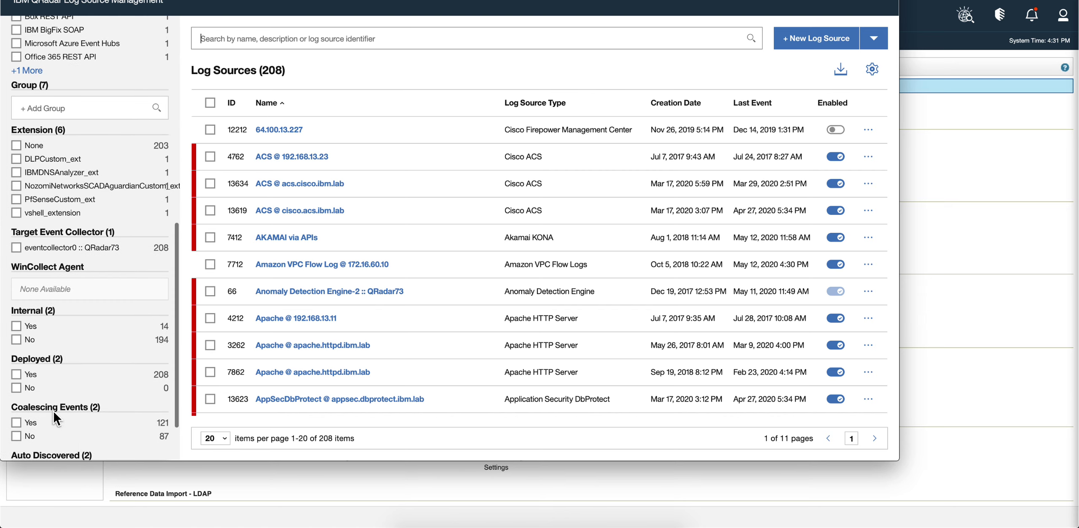
pyautogui.click(17, 423)
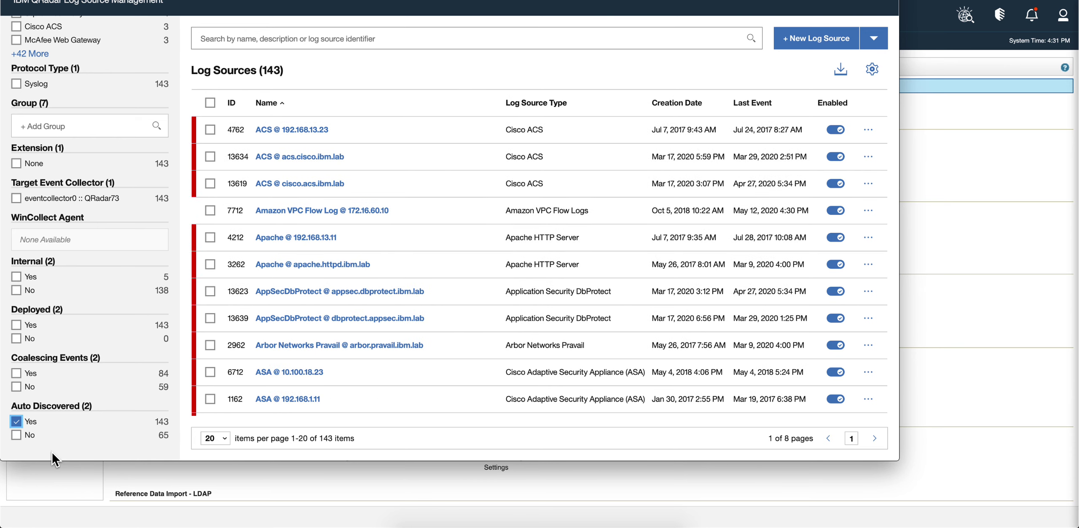
pyautogui.click(17, 436)
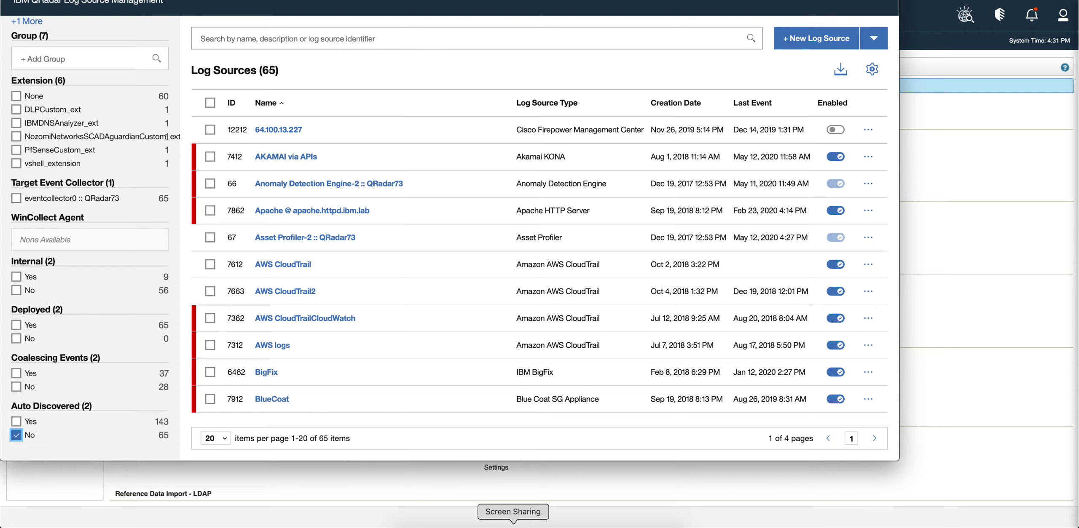
pyautogui.press('super+Tab')
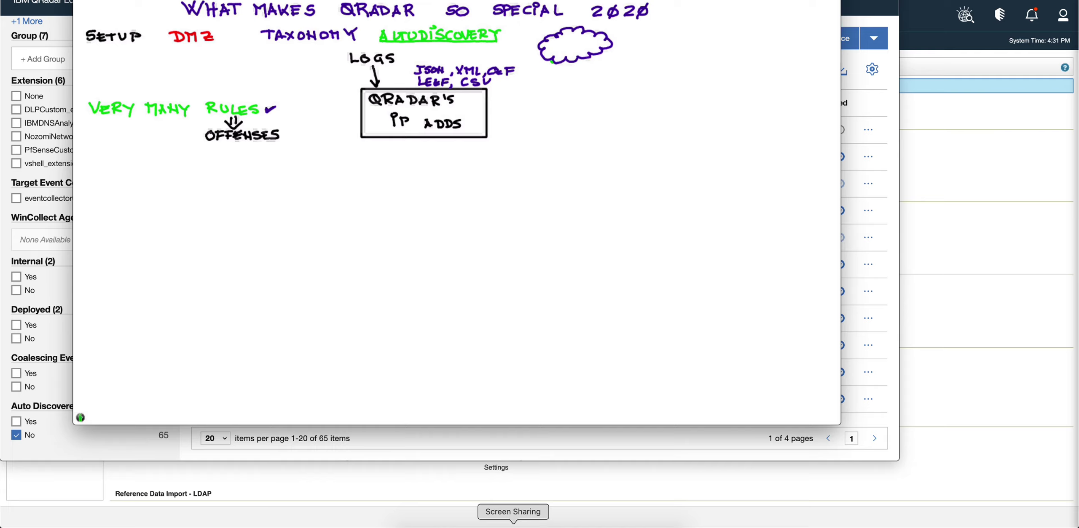
# Step: Draw an arrow on the whiteboard from the cloud to the log format list
pyautogui.moveTo(552, 62); pyautogui.dragTo(510, 87)
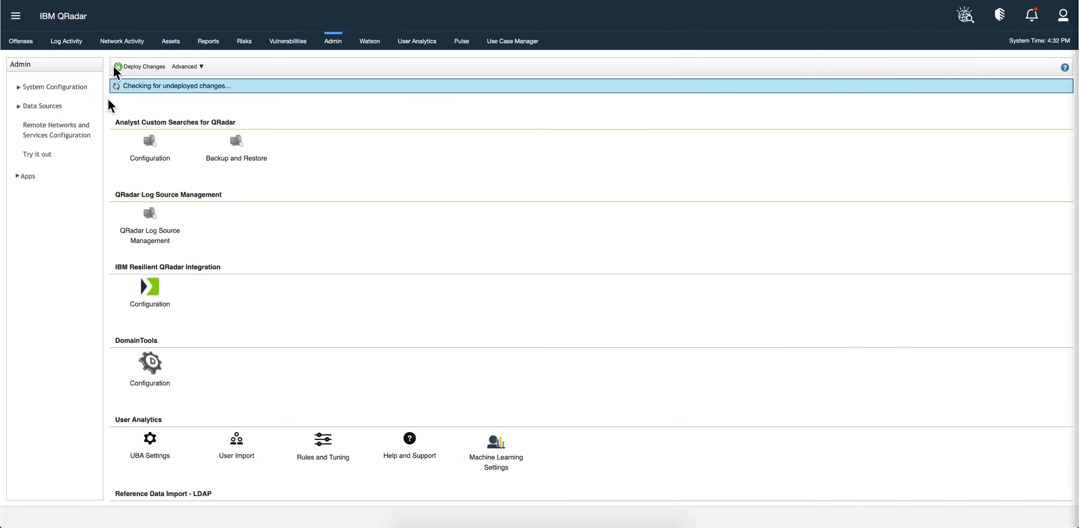
# Step: Show the live flow records in the Network Activity tab
pyautogui.click(122, 42)
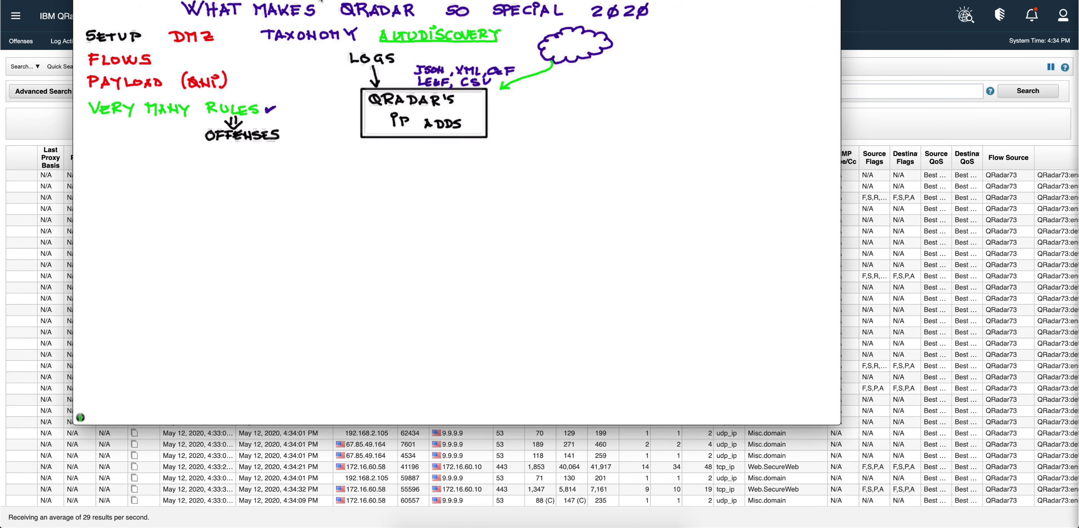
# Step: Hide the whiteboard to bring the IBM QRadar console back into view
pyautogui.click(876, 128)
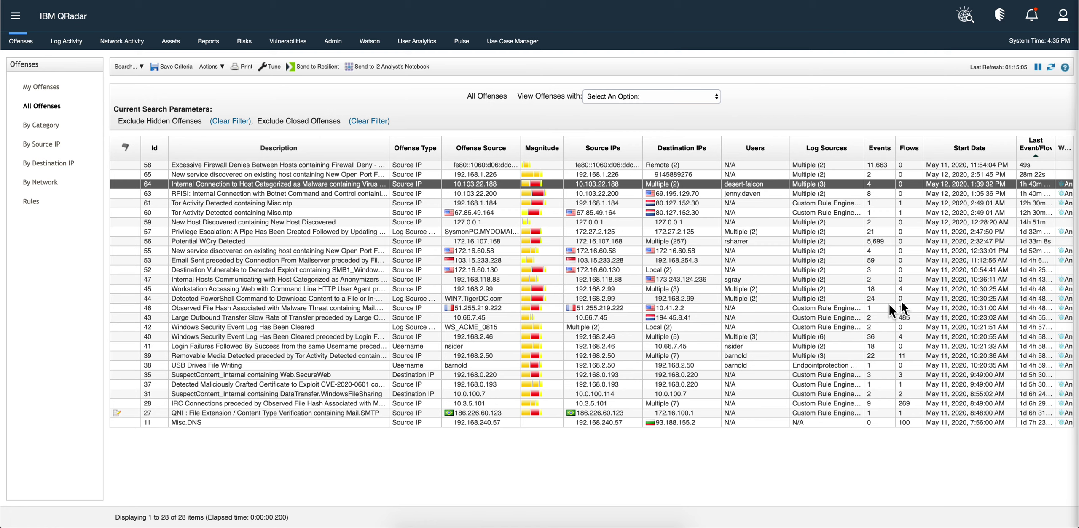
# Step: Open offense 11 (Misc.DNS) and list its 100 flows to 93.188.155.2 on port 53
pyautogui.doubleClick(261, 424)
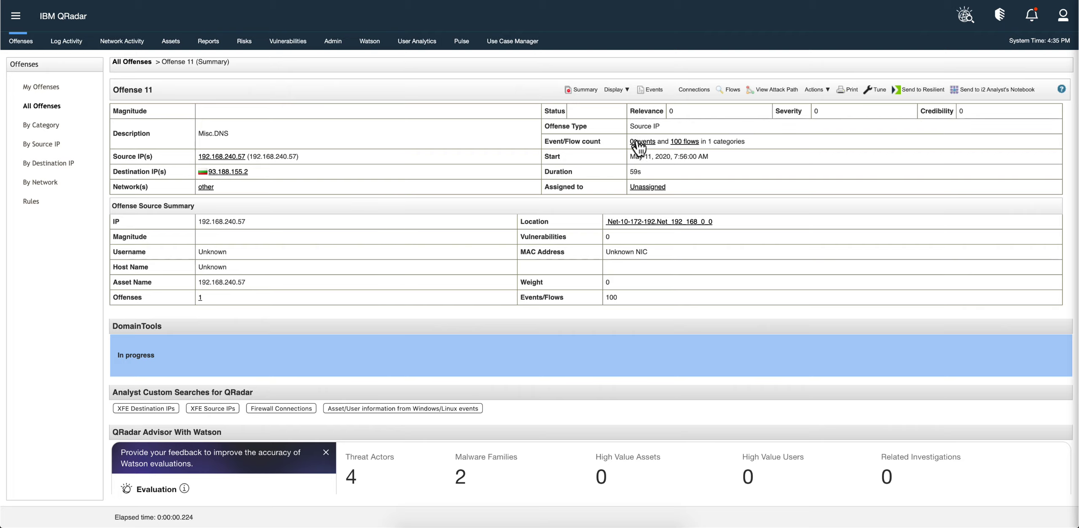
pyautogui.click(686, 143)
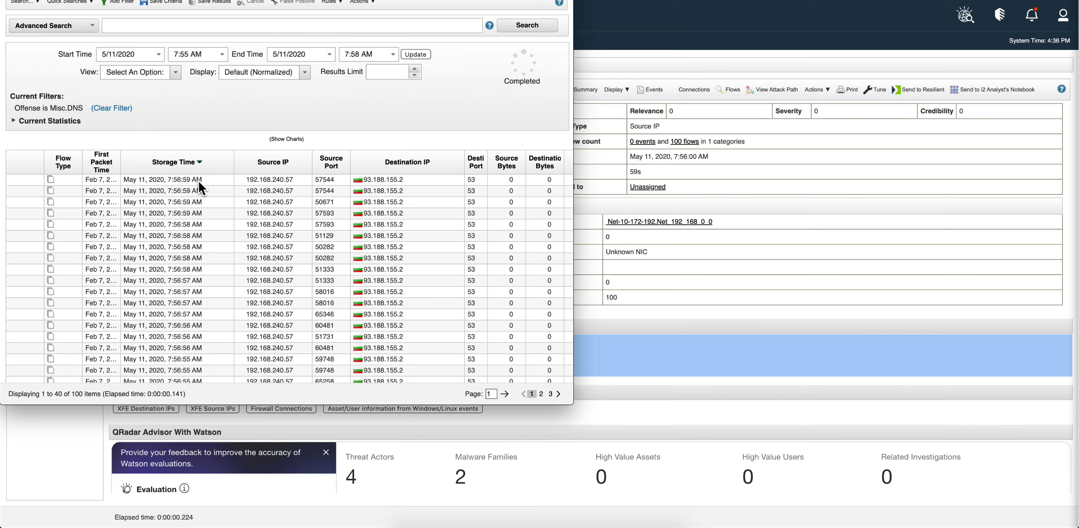
# Step: Open the latest DNS flow's details, highlight botnet and domain 50.1.gettasks, then close them
pyautogui.click(181, 181)
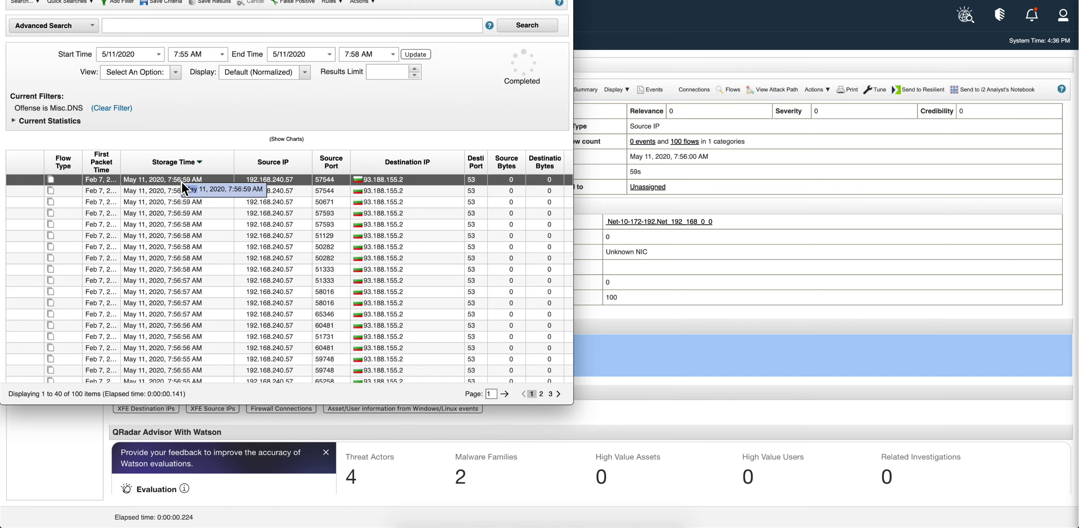
pyautogui.doubleClick(182, 184)
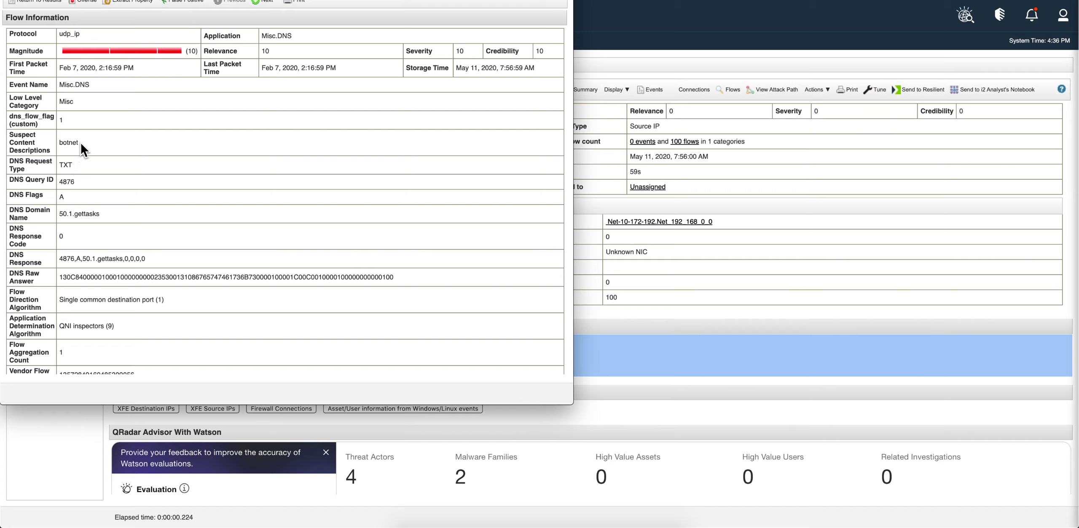
pyautogui.moveTo(81, 143); pyautogui.dragTo(63, 165)
pyautogui.moveTo(103, 214); pyautogui.dragTo(54, 214)
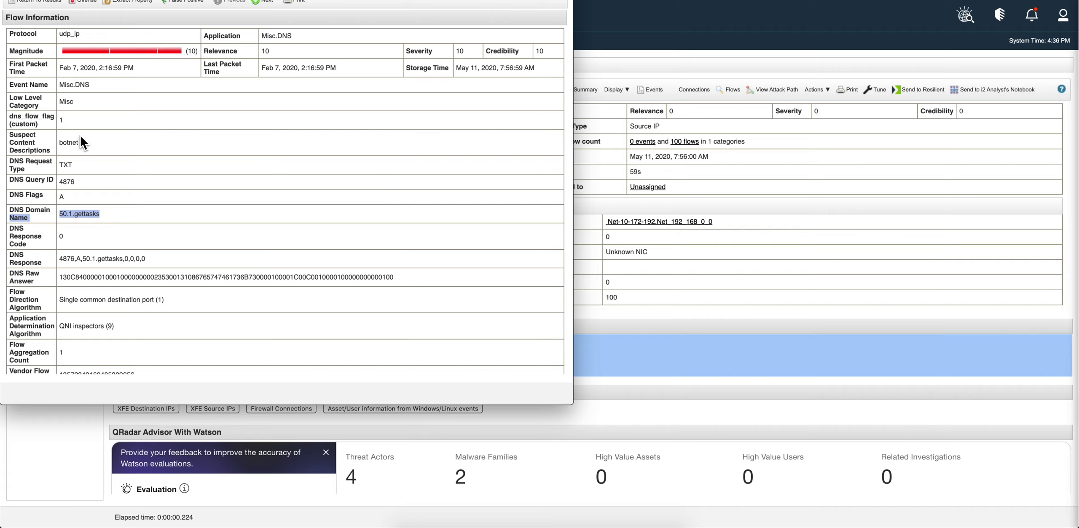
pyautogui.press('super+w')
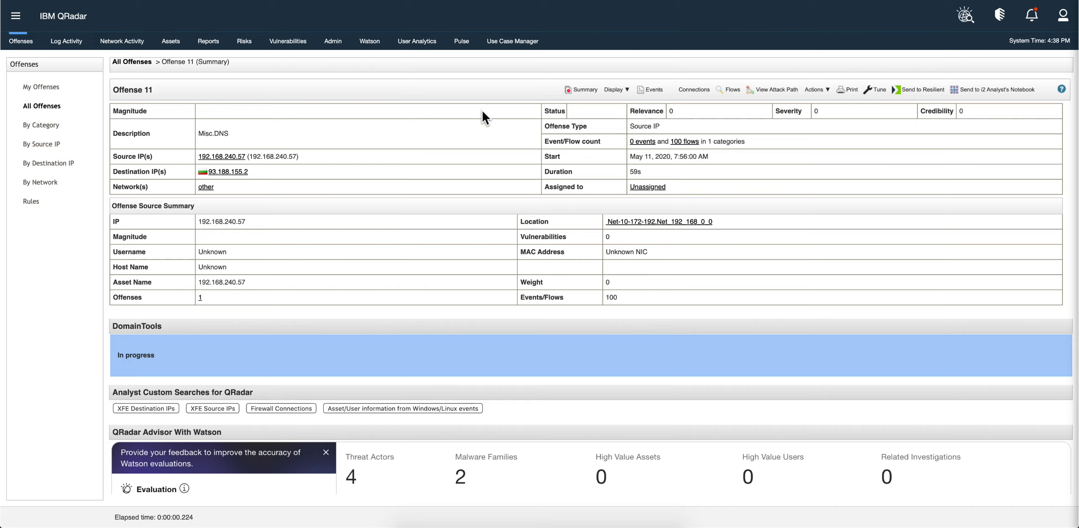
# Step: Browse the Rules Explorer's ATT&CK tactic coverage, then go to the Use Case Manager Tuning page
pyautogui.click(508, 50)
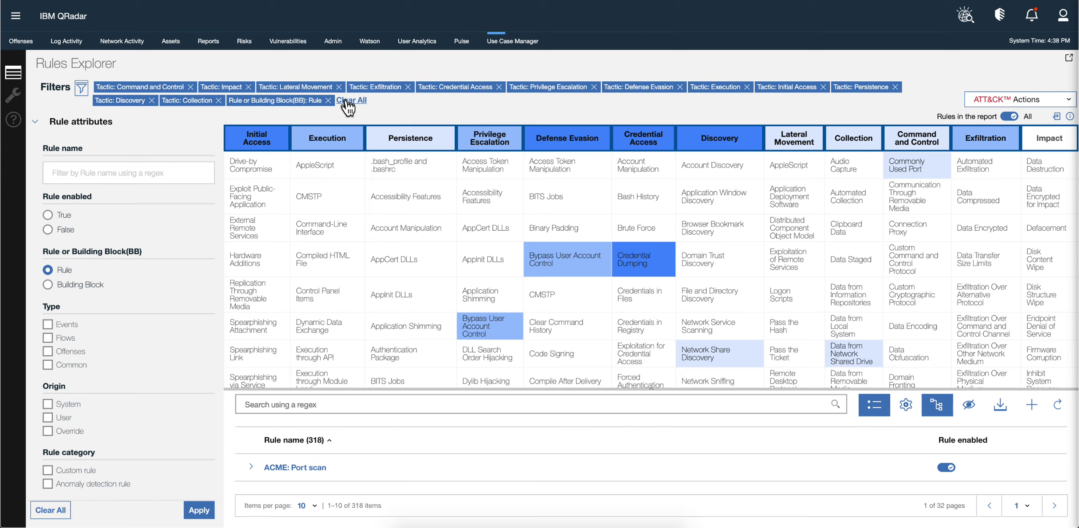
pyautogui.scroll(-2, 193, 190)
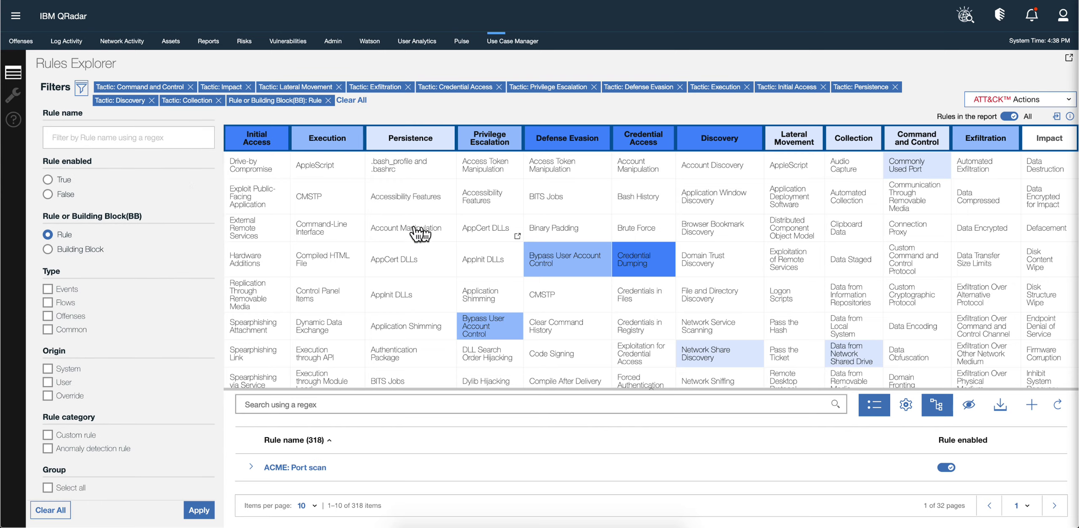
pyautogui.scroll(-3, 128, 199)
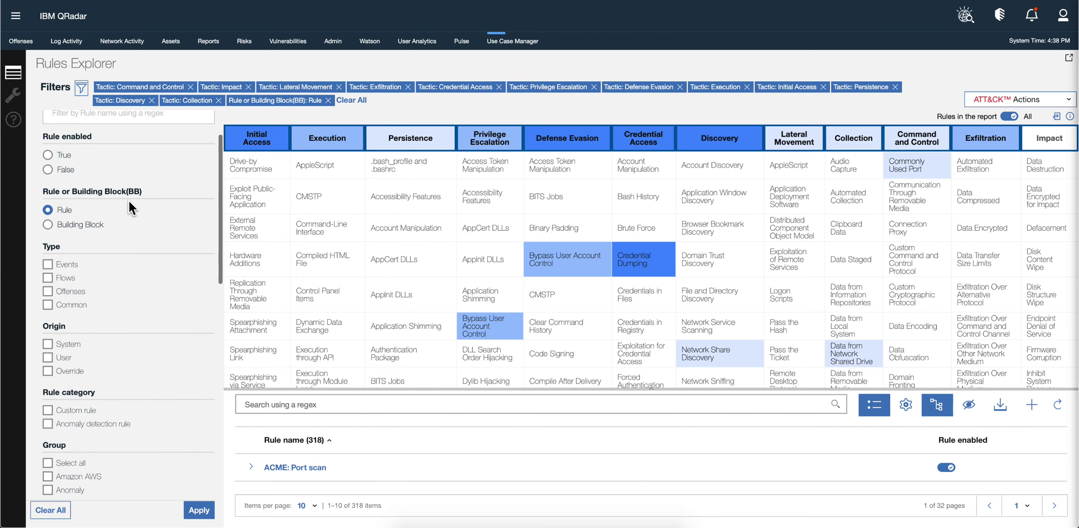
pyautogui.scroll(-8, 131, 209)
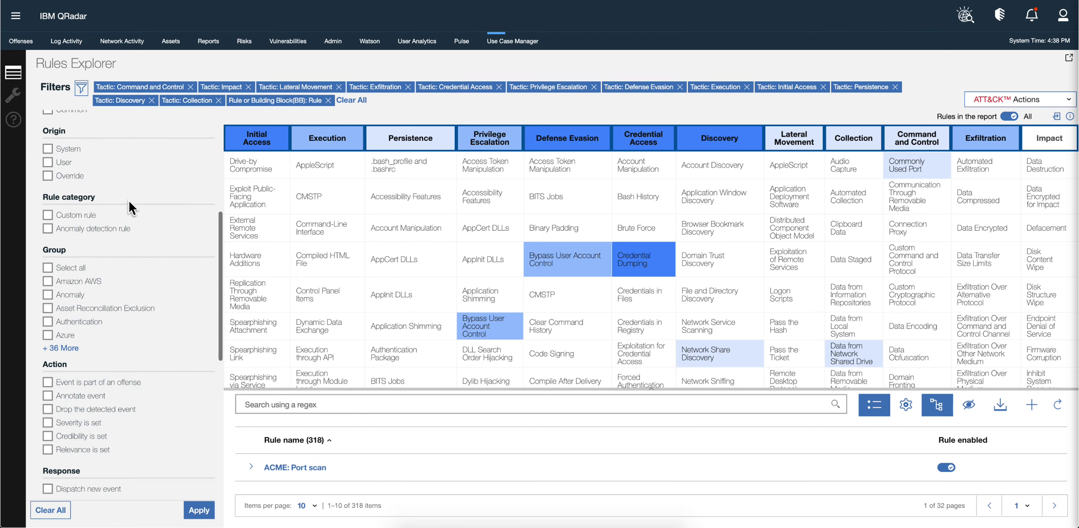
pyautogui.scroll(13, 131, 208)
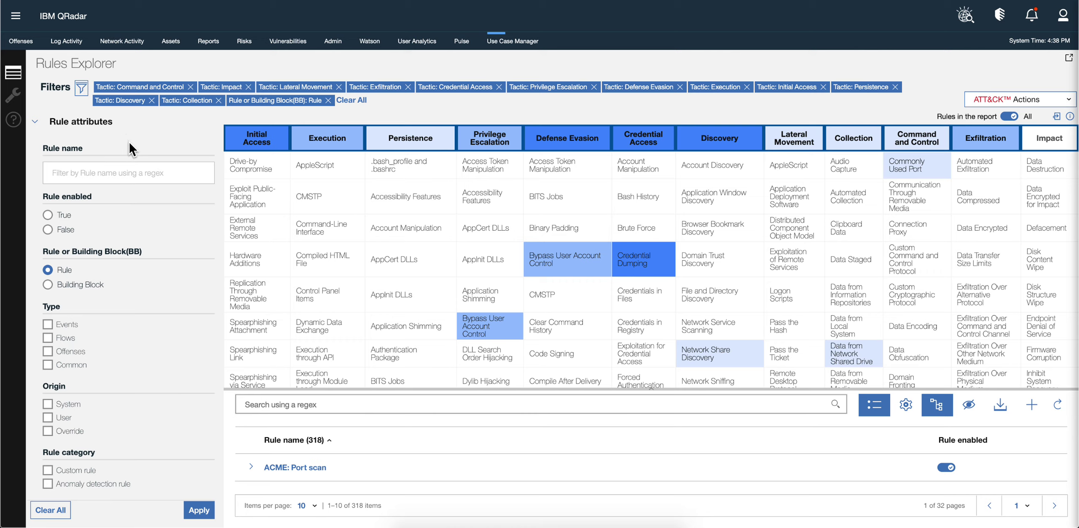
pyautogui.click(14, 97)
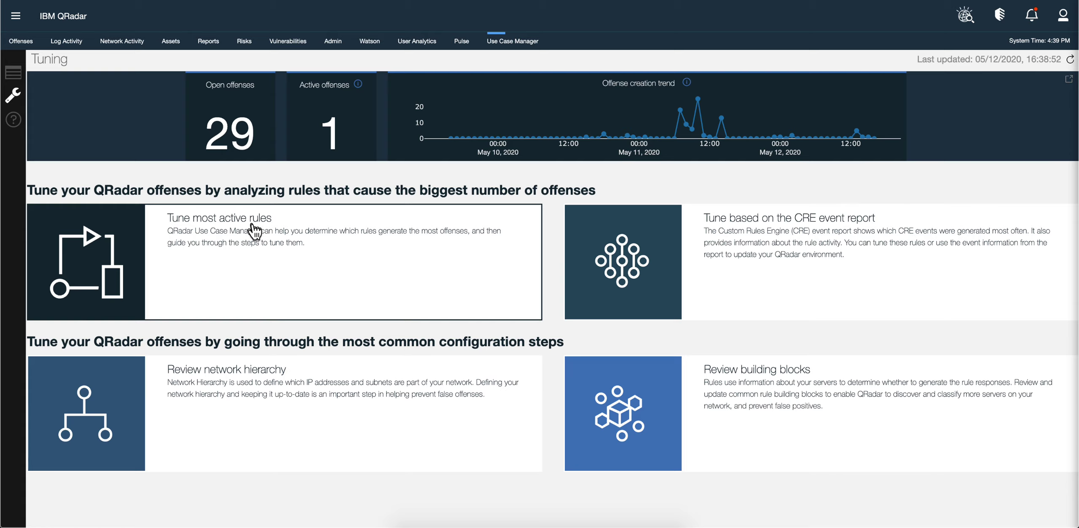
# Step: Review the 'Tune most active rules' table, then switch to the Pulse dashboard
pyautogui.click(254, 231)
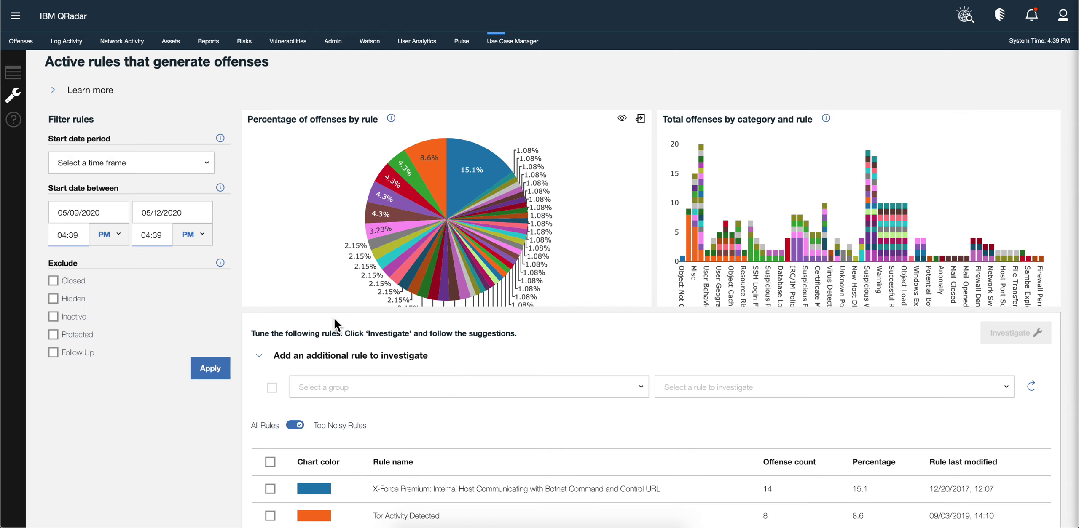
pyautogui.scroll(-3, 321, 256)
pyautogui.scroll(-3, 321, 258)
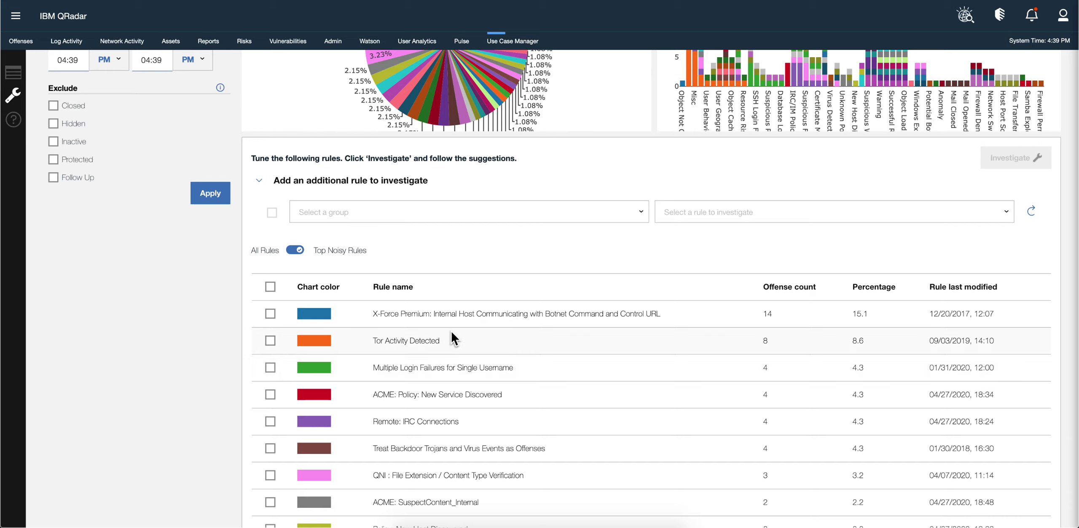
pyautogui.scroll(-3, 451, 333)
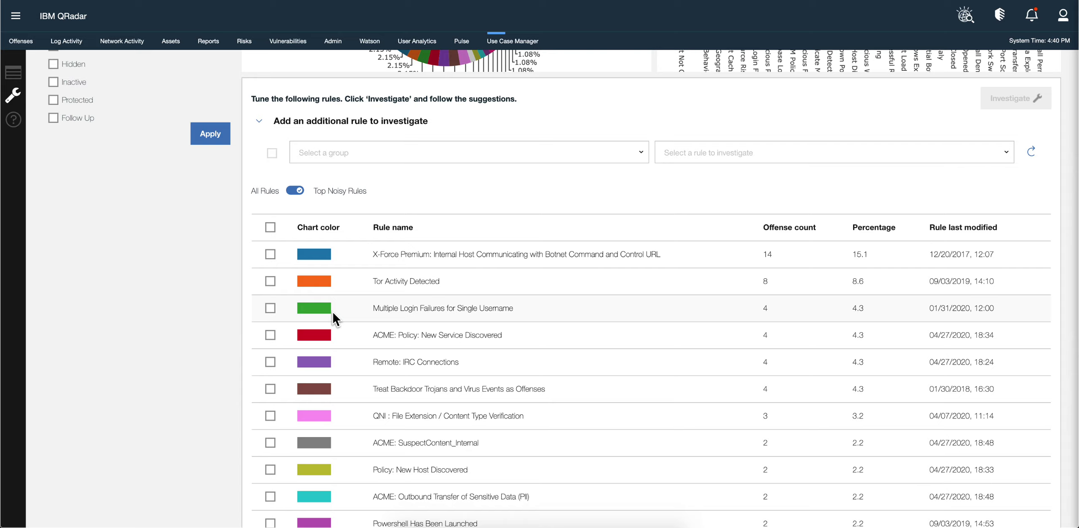
pyautogui.scroll(5, 357, 305)
pyautogui.scroll(1, 357, 305)
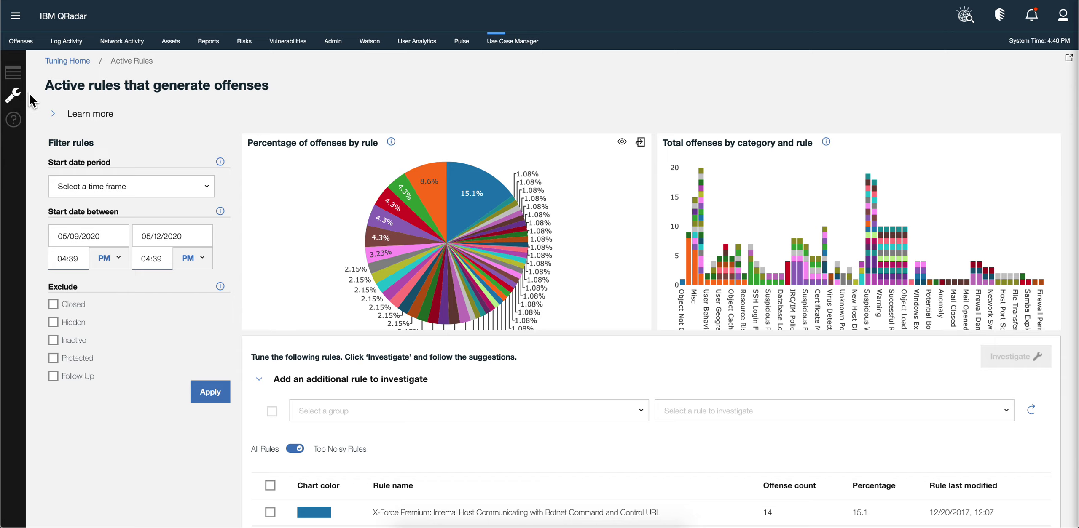
pyautogui.click(461, 41)
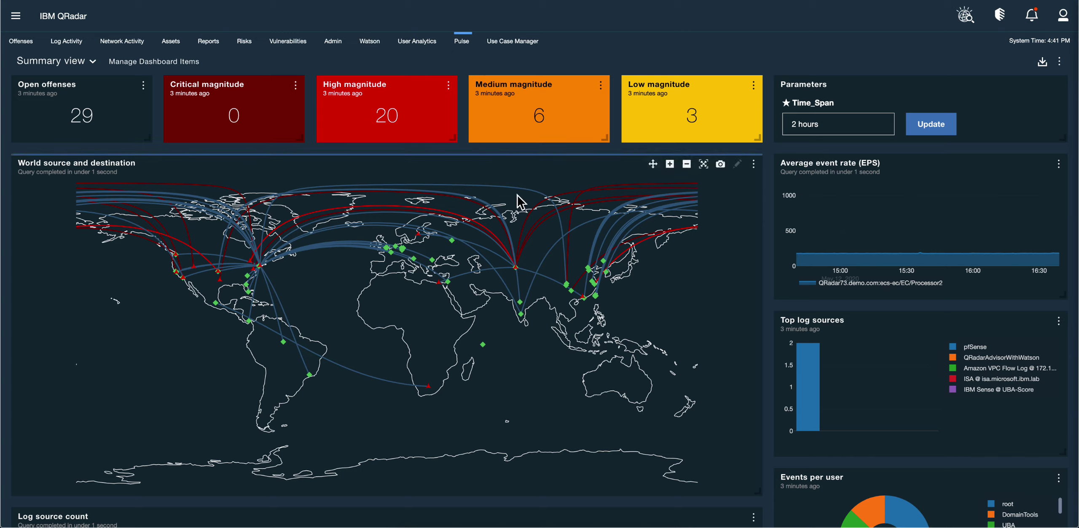
pyautogui.moveTo(524, 295)
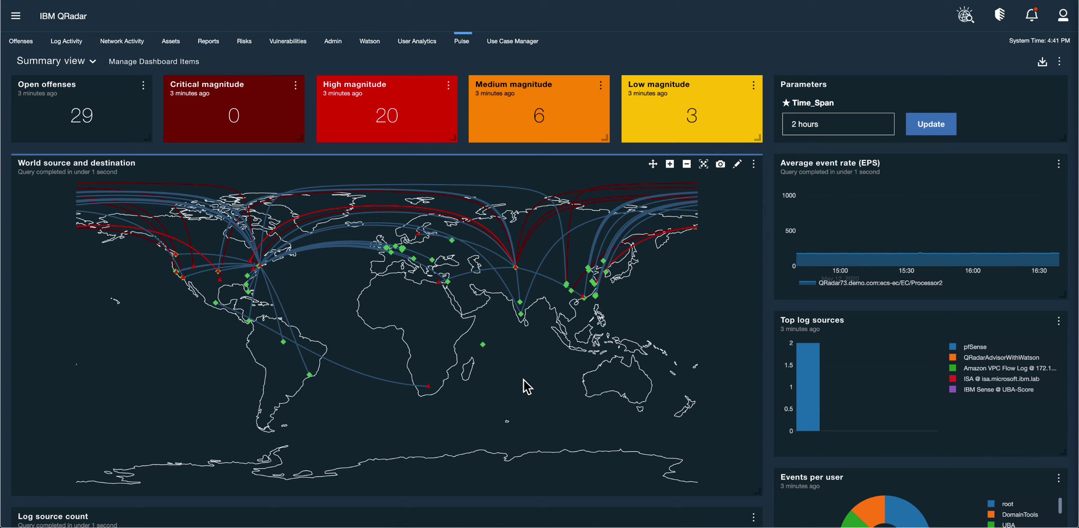
# Step: Skim the Security Intelligence Tutorial, Demo & Use Case Videos PDF in Preview, then minimize it
pyautogui.press('super+Tab')
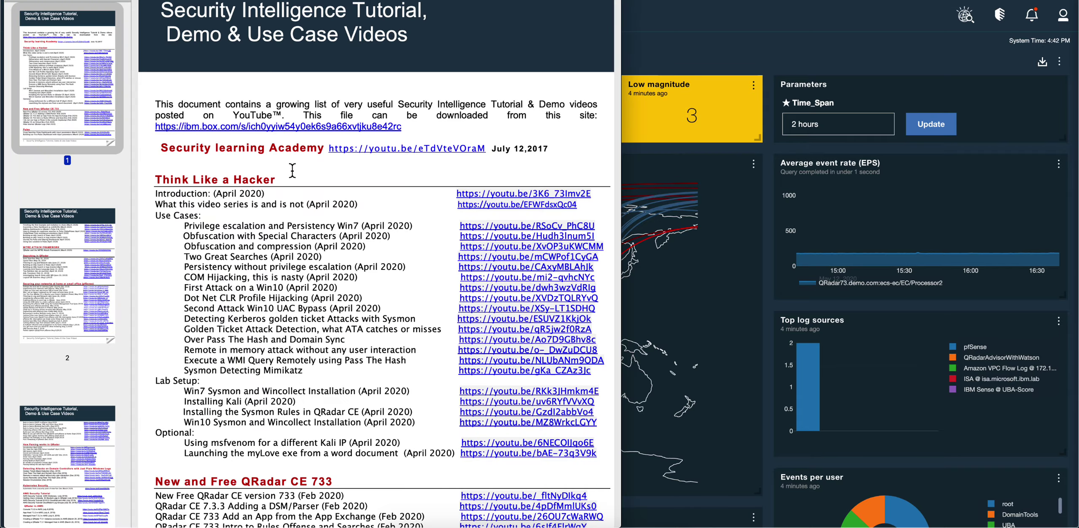
pyautogui.scroll(-5, 292, 170)
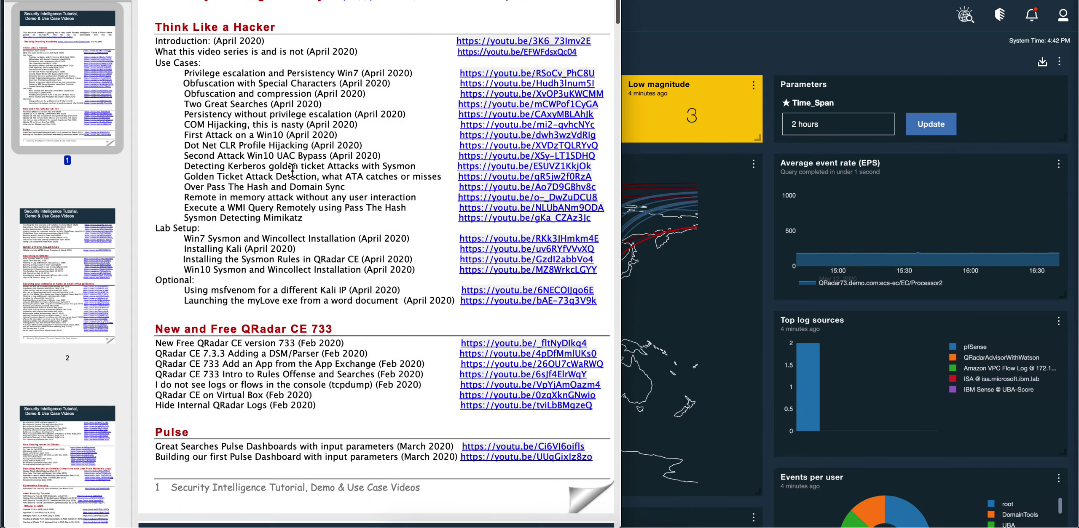
pyautogui.scroll(-5, 292, 171)
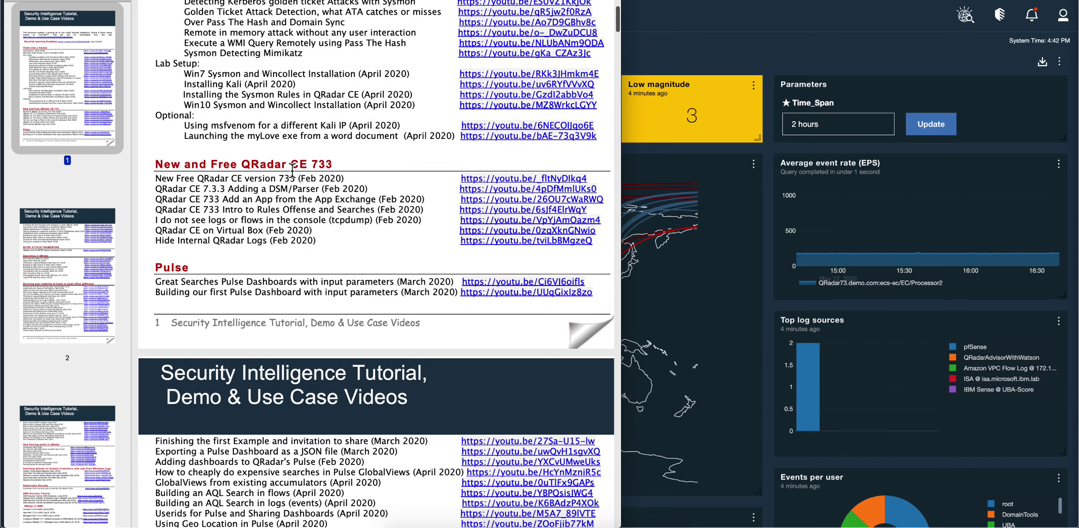
pyautogui.scroll(-4, 292, 171)
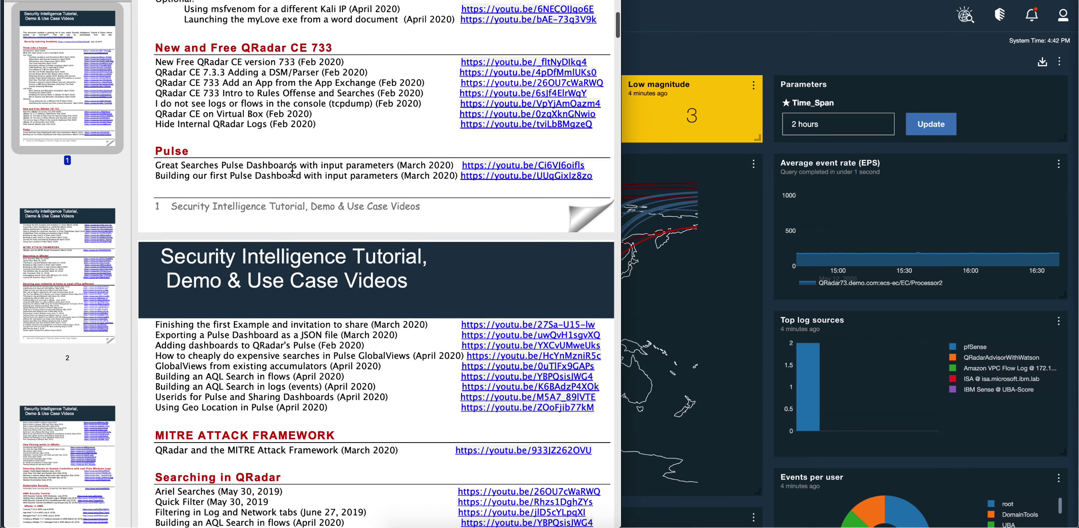
pyautogui.scroll(-1, 292, 170)
pyautogui.scroll(-4, 285, 190)
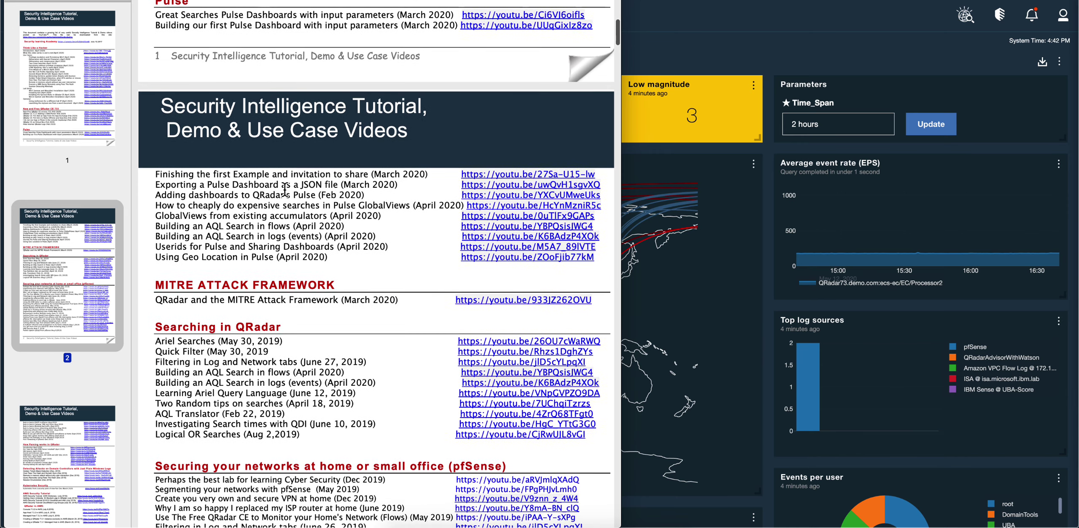
pyautogui.scroll(-2, 285, 190)
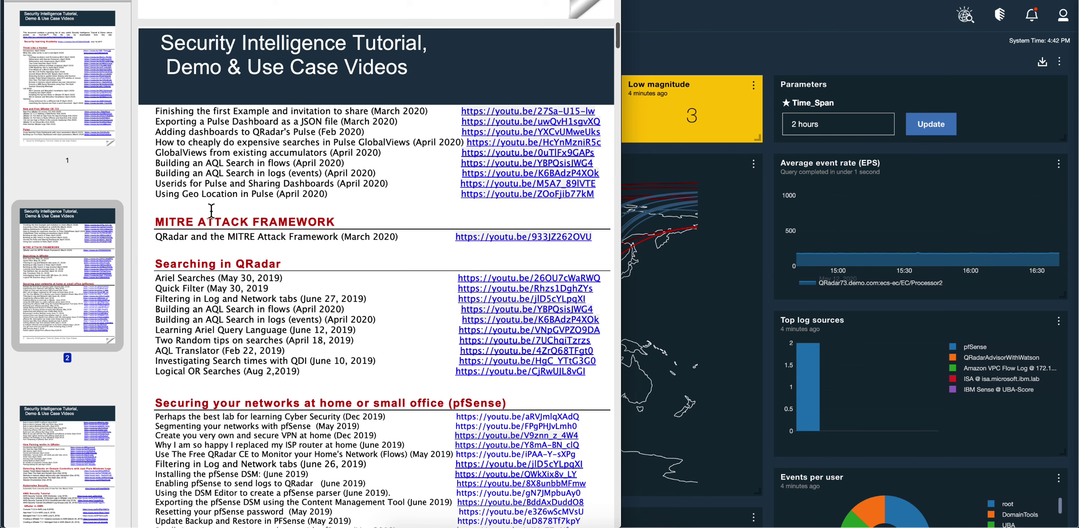
pyautogui.press('super+m')
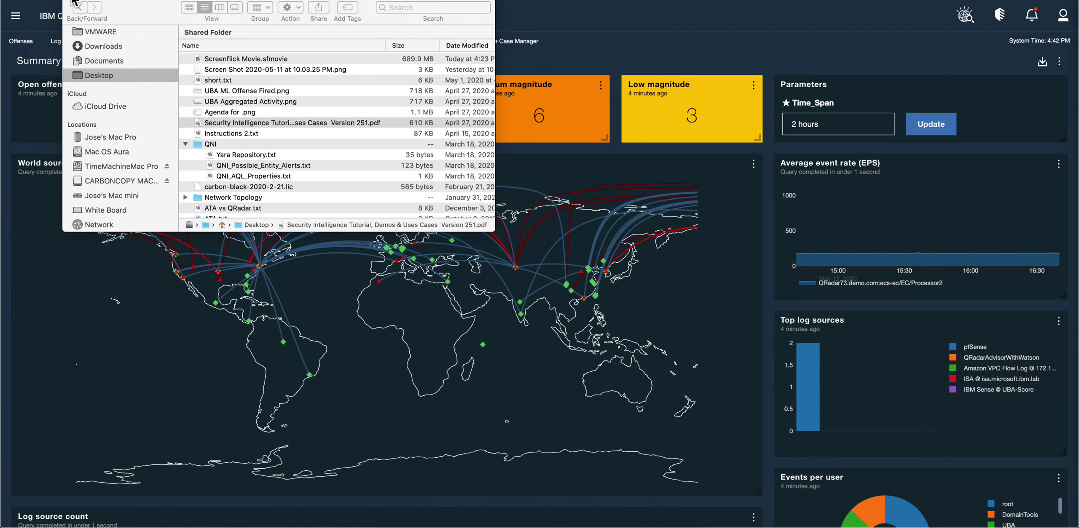
# Step: Close the Finder window covering the Pulse dashboard and scroll to its Parameters
pyautogui.click(75, 2)
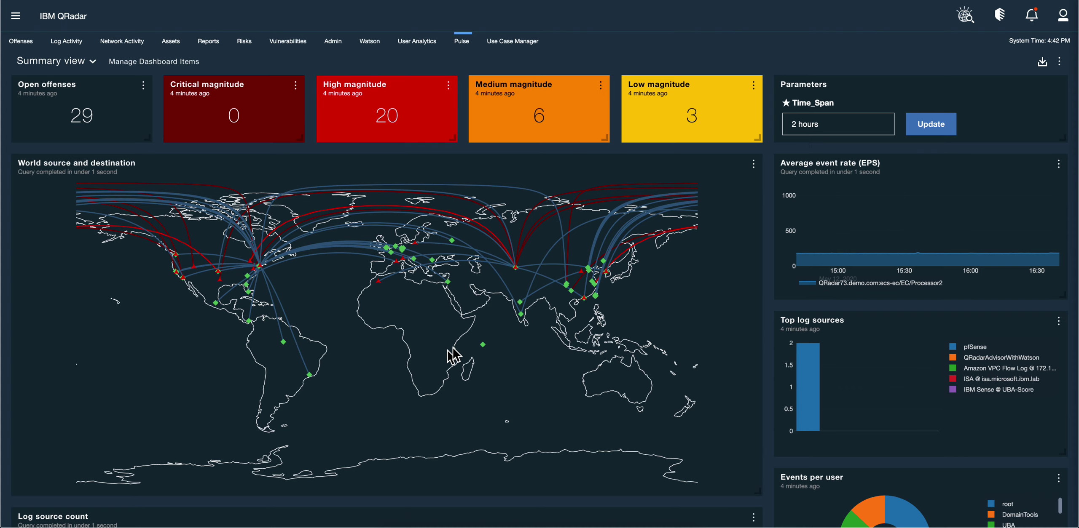
pyautogui.scroll(-2, 458, 350)
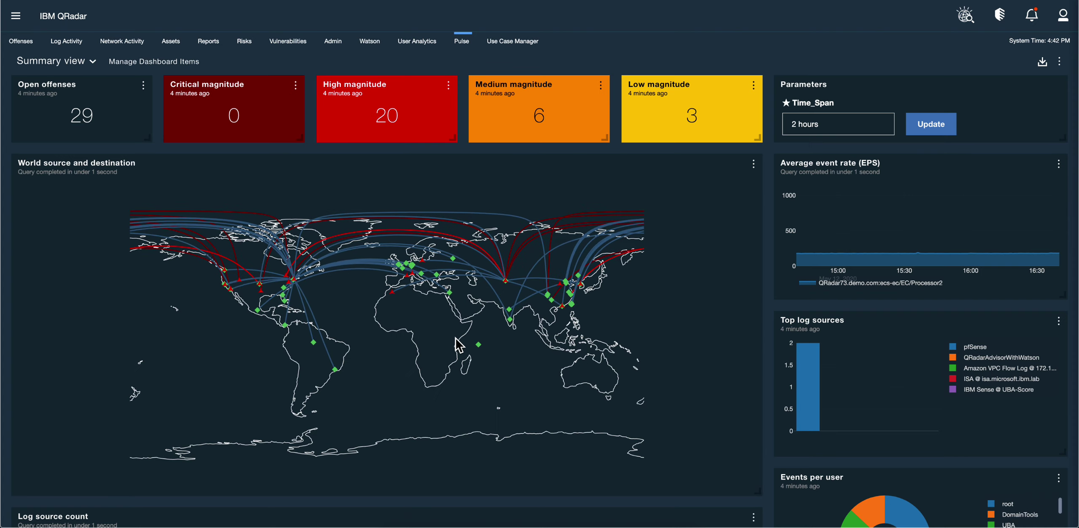
pyautogui.scroll(2, 458, 350)
pyautogui.scroll(-3, 771, 324)
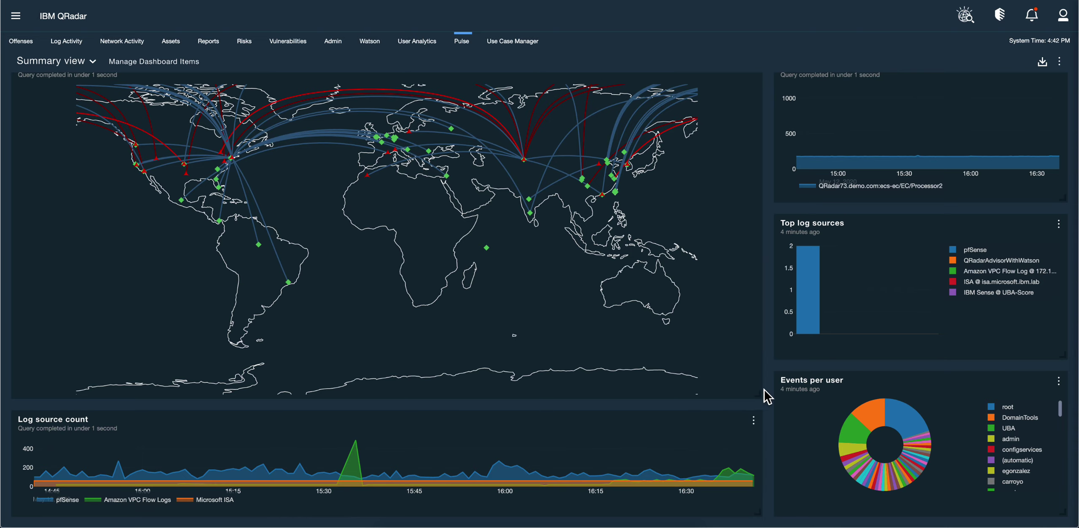
pyautogui.scroll(3, 766, 396)
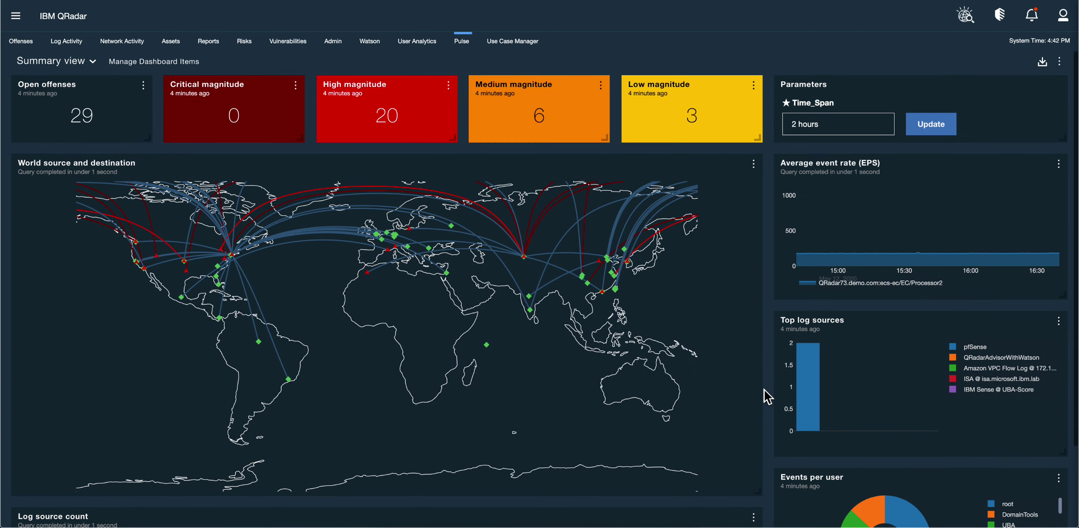
# Step: Set the Time_Span parameter to 24 hours and update the dashboard panels
pyautogui.click(795, 123)
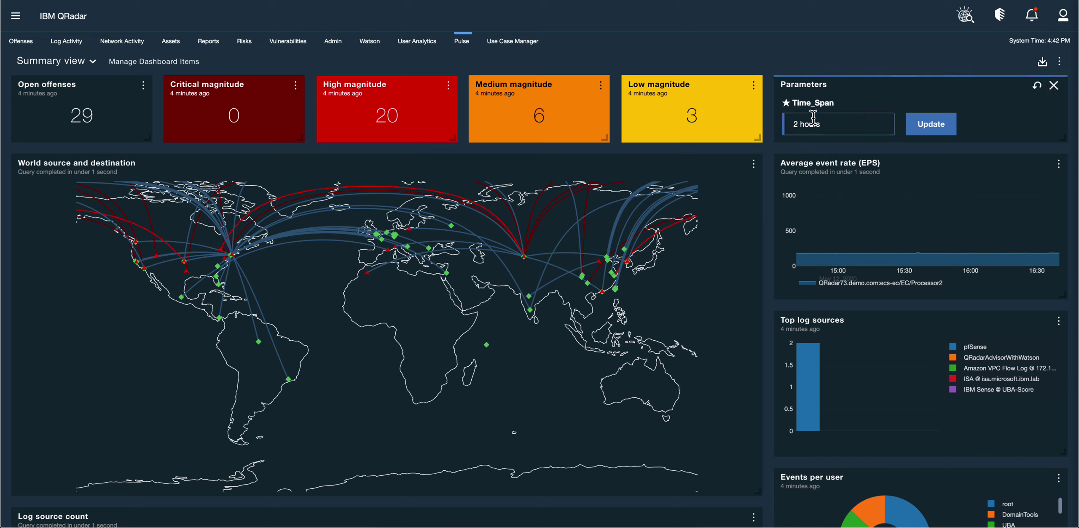
pyautogui.write('4')
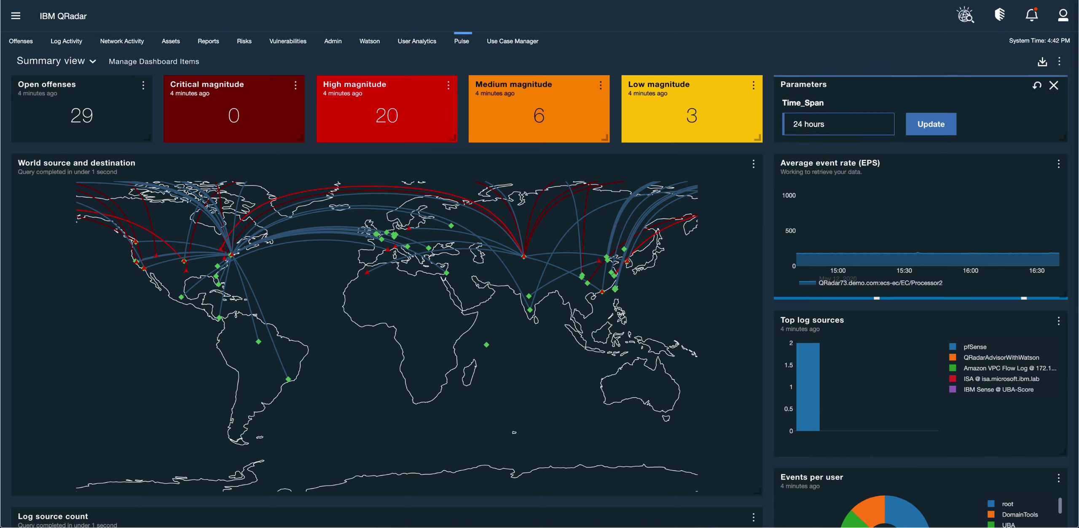
pyautogui.click(932, 126)
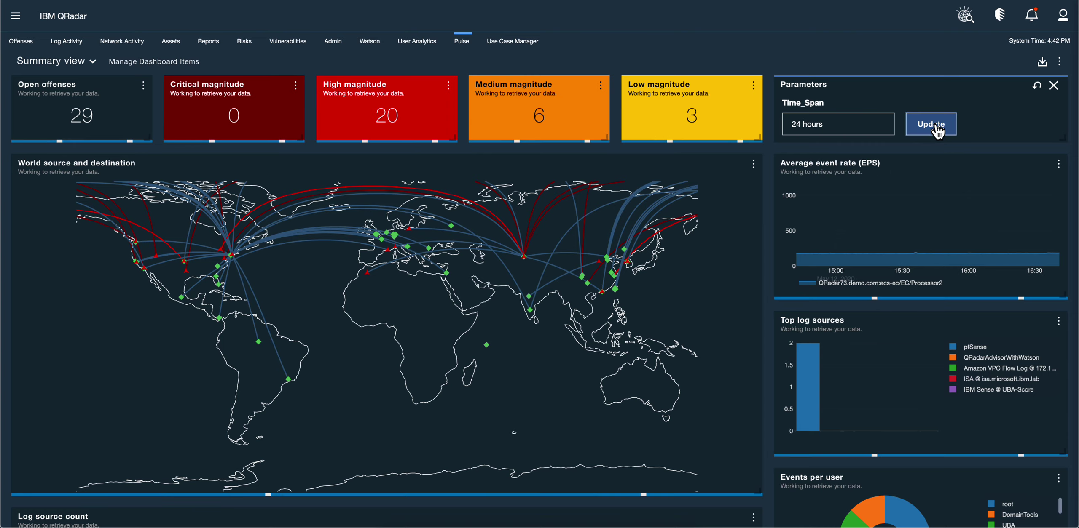
# Step: Rerun the 24-hour dashboard queries and open the Offense 64 summary from All Offenses
pyautogui.click(932, 125)
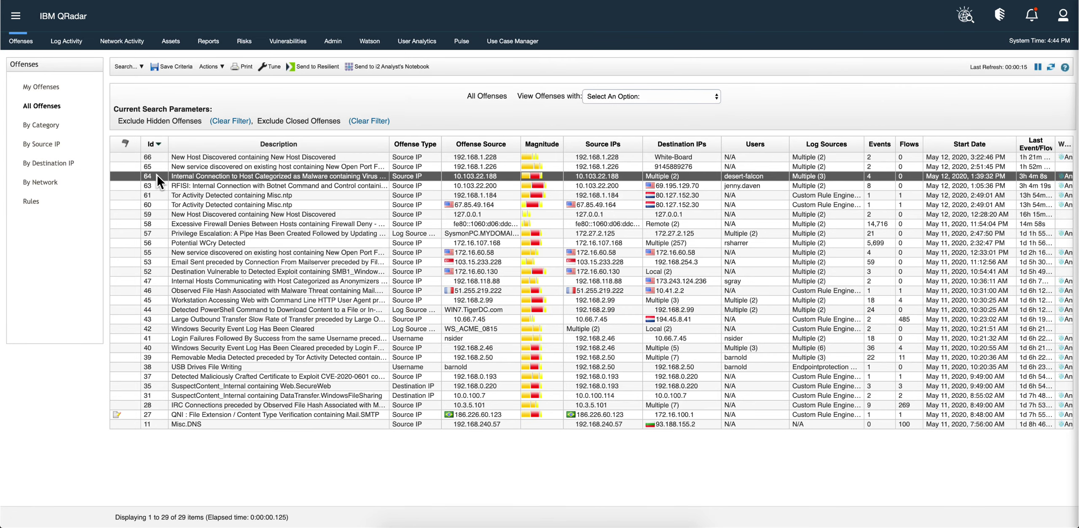
pyautogui.doubleClick(157, 174)
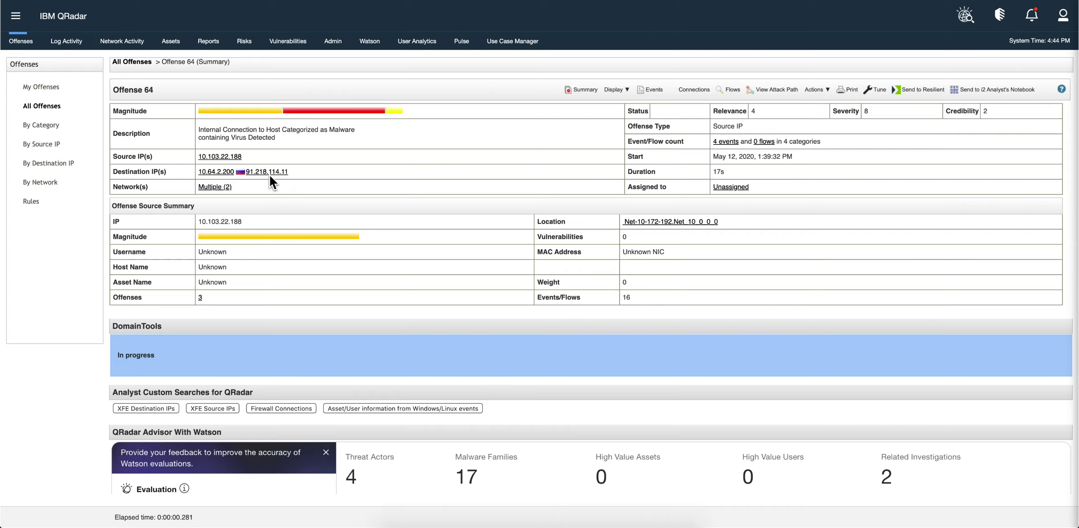
pyautogui.click(730, 143)
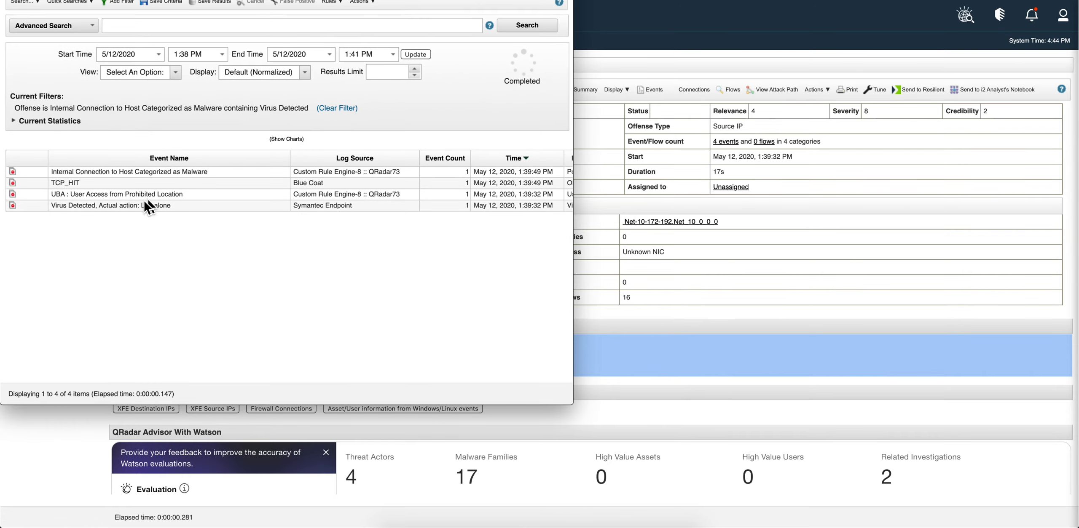
pyautogui.click(109, 182)
pyautogui.doubleClick(109, 182)
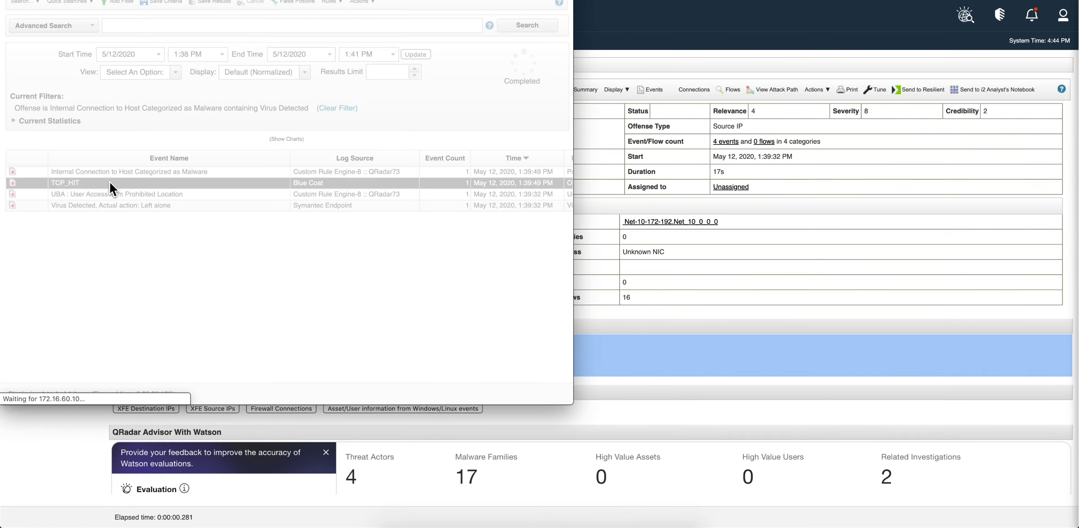
pyautogui.scroll(-5, 127, 147)
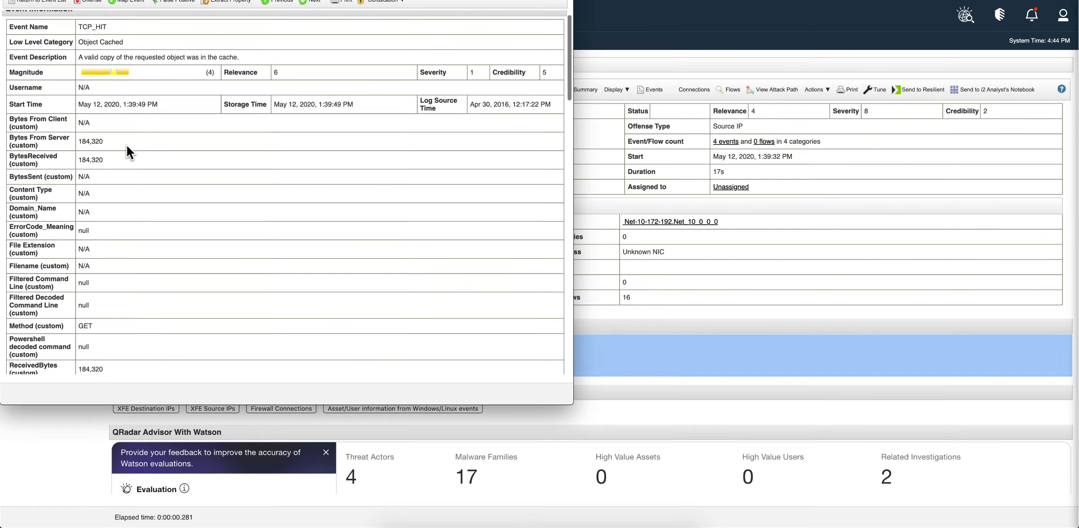
pyautogui.scroll(-1, 127, 152)
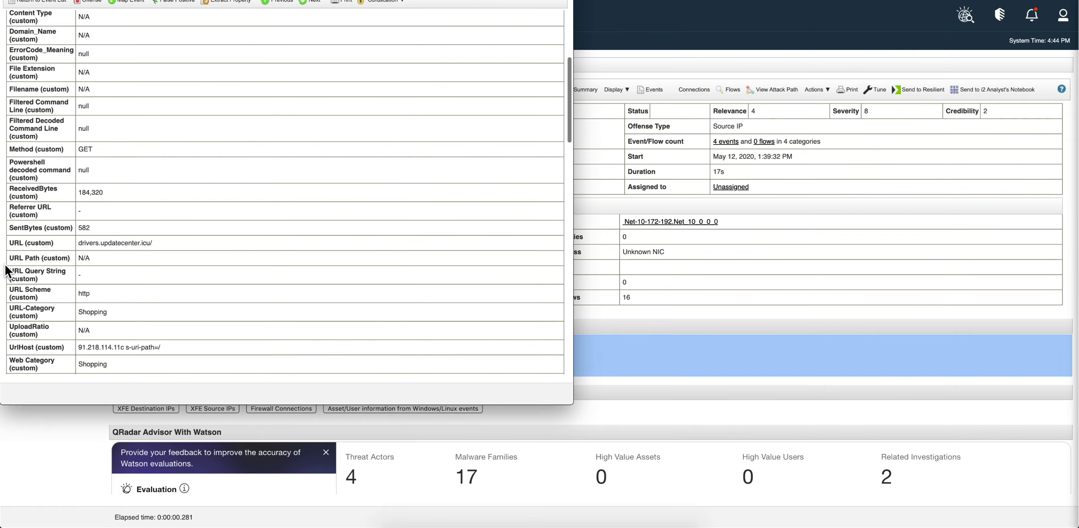
pyautogui.press('super+w')
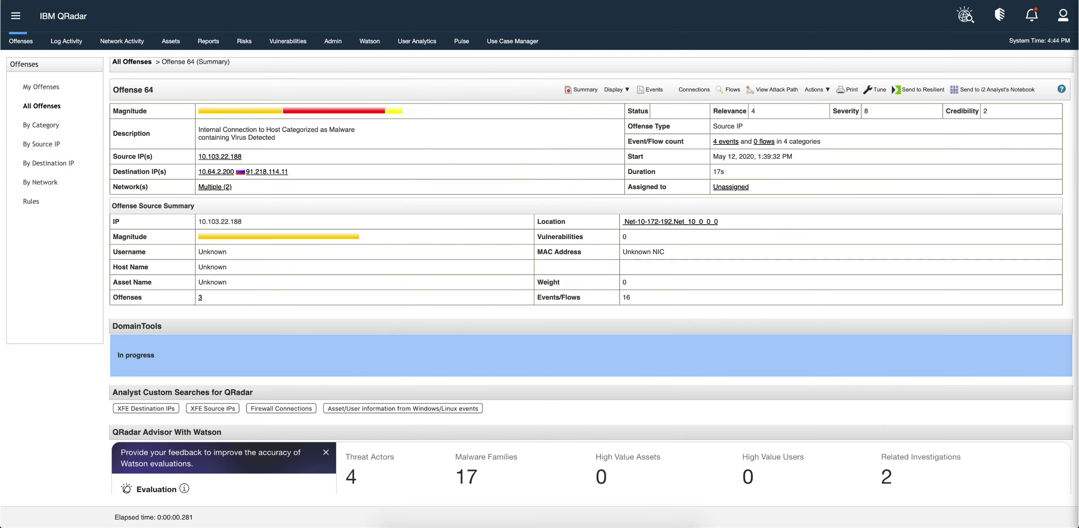
pyautogui.click(727, 143)
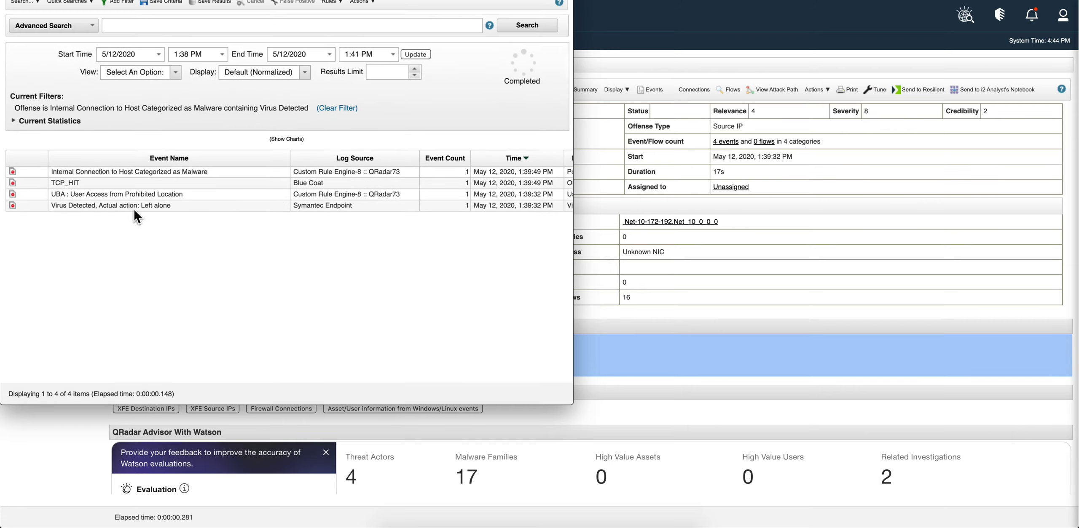
pyautogui.doubleClick(132, 206)
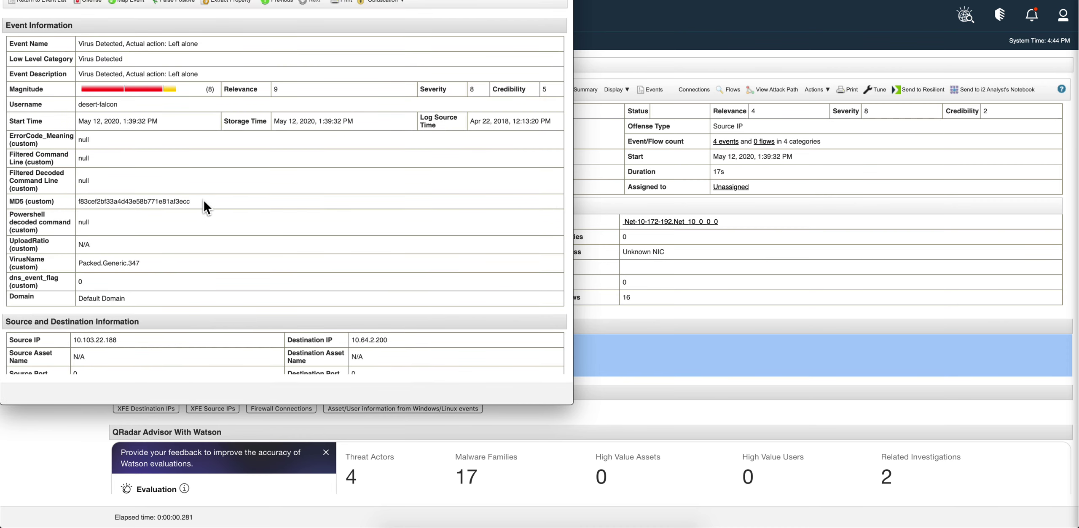
pyautogui.moveTo(179, 201); pyautogui.dragTo(68, 202)
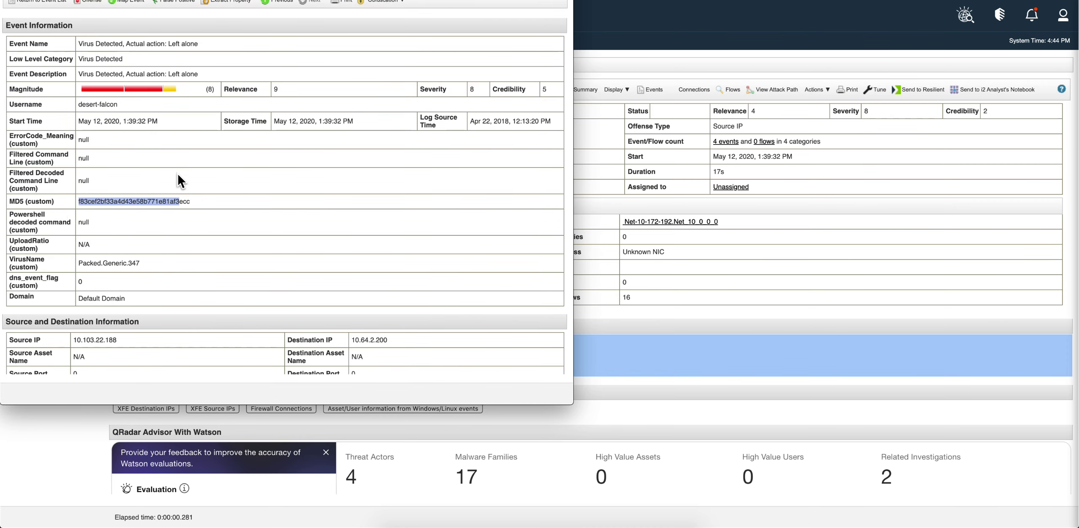
pyautogui.press('super+w')
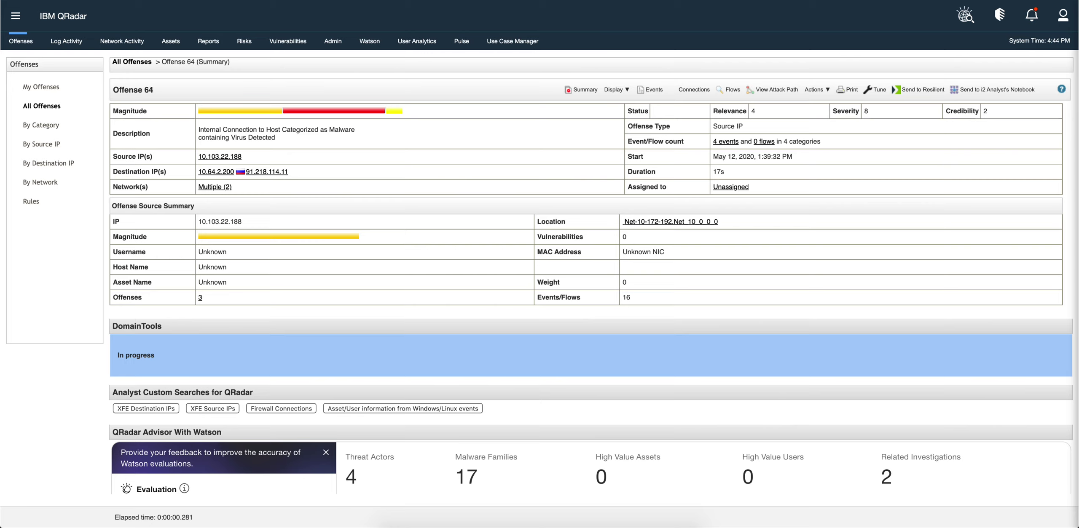
# Step: Open Offense 64's Watson relationship graph, unchecking 'Local - outside offense' and 'Watson Enriched'
pyautogui.scroll(-3, 713, 232)
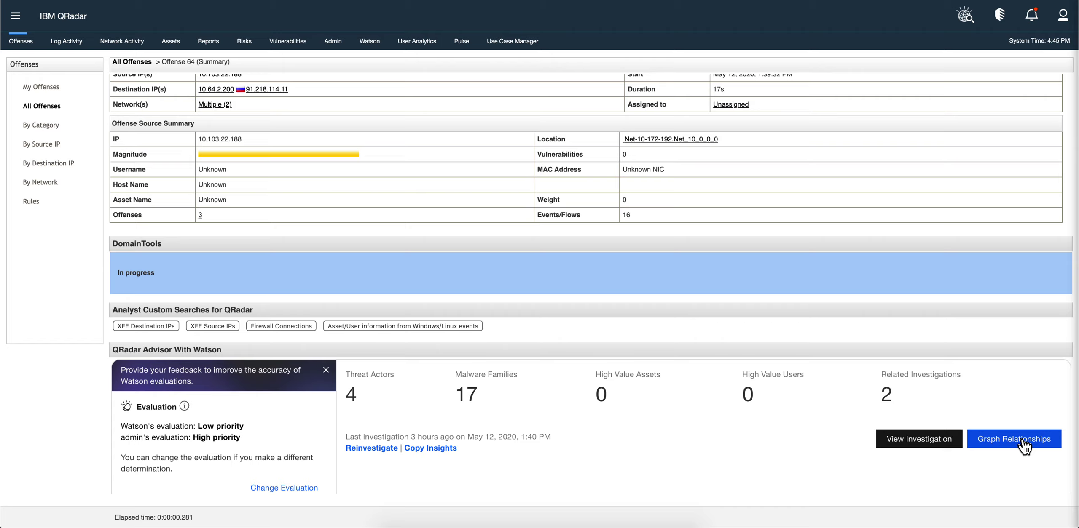
pyautogui.click(1022, 442)
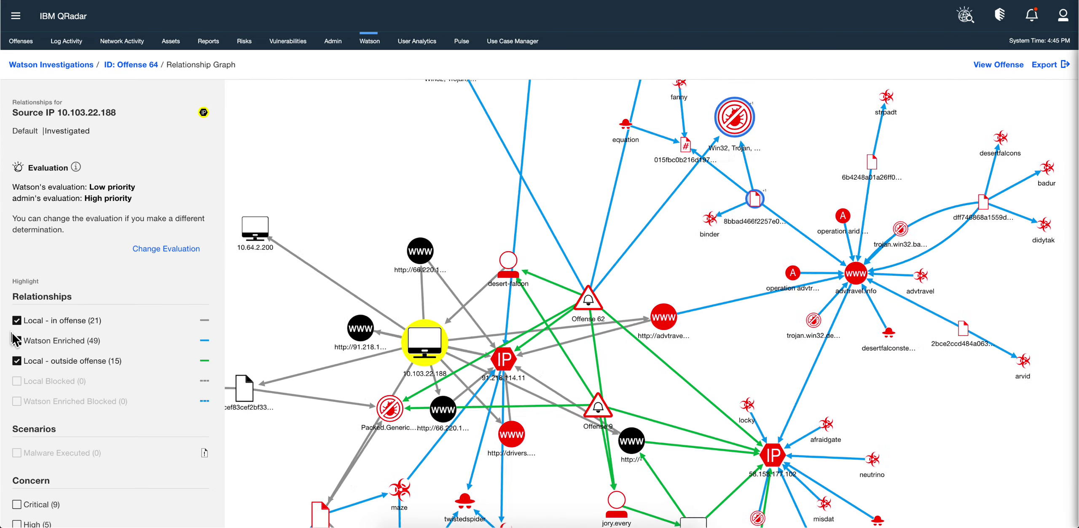
pyautogui.click(16, 361)
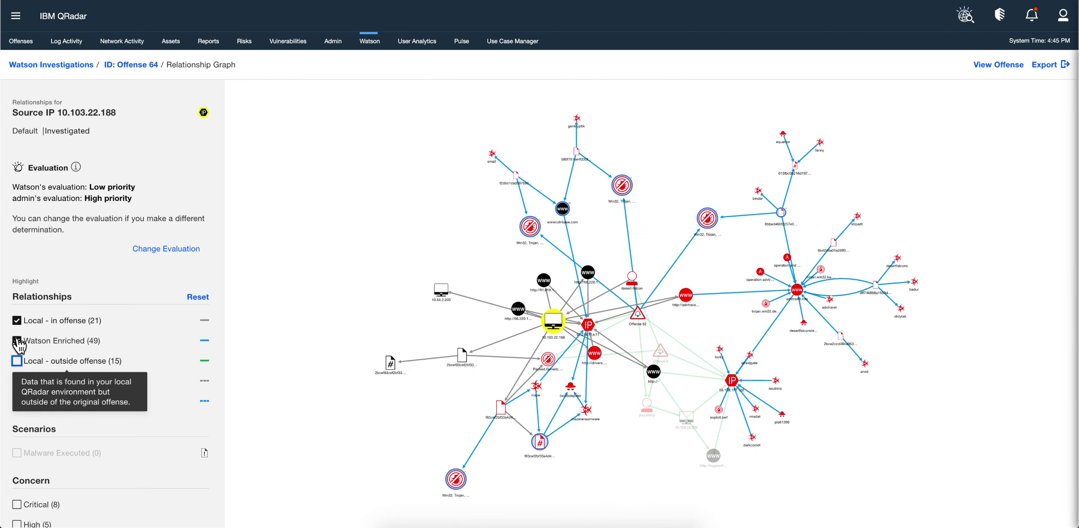
pyautogui.click(16, 341)
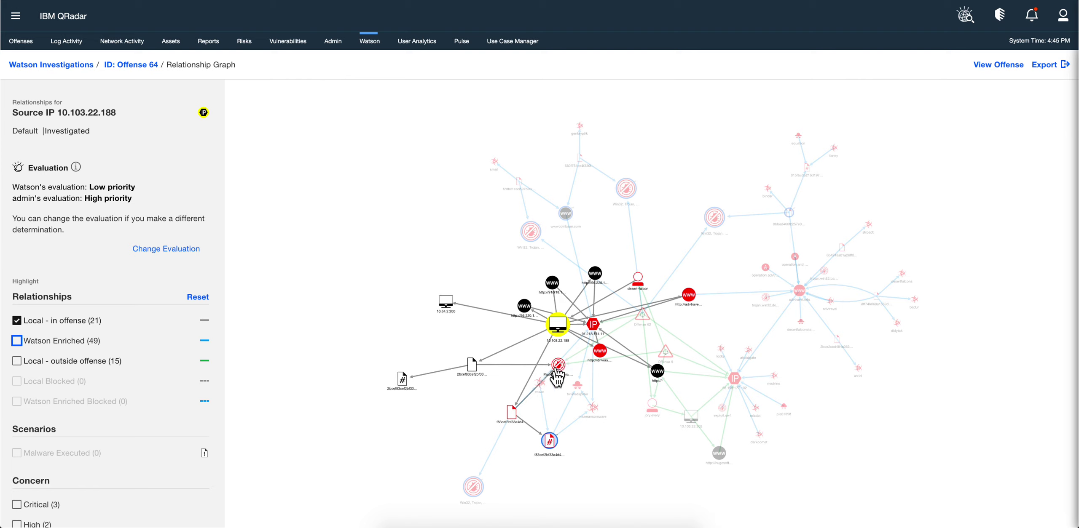
# Step: Inspect file f83cef2bf33a4d43e58b771e81af3ecc, expanding its trusted partner threat references, then close its details
pyautogui.click(514, 413)
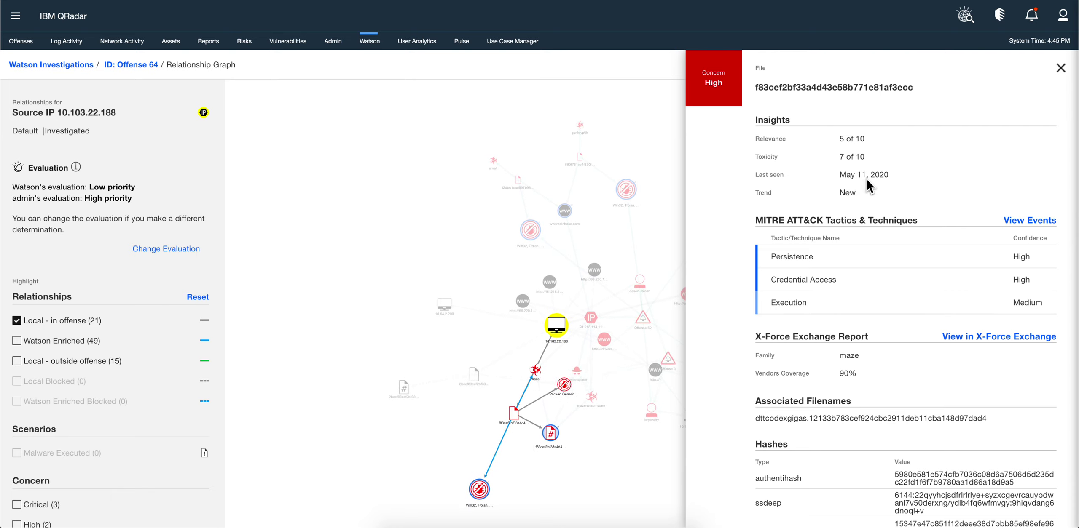
pyautogui.scroll(-3, 862, 233)
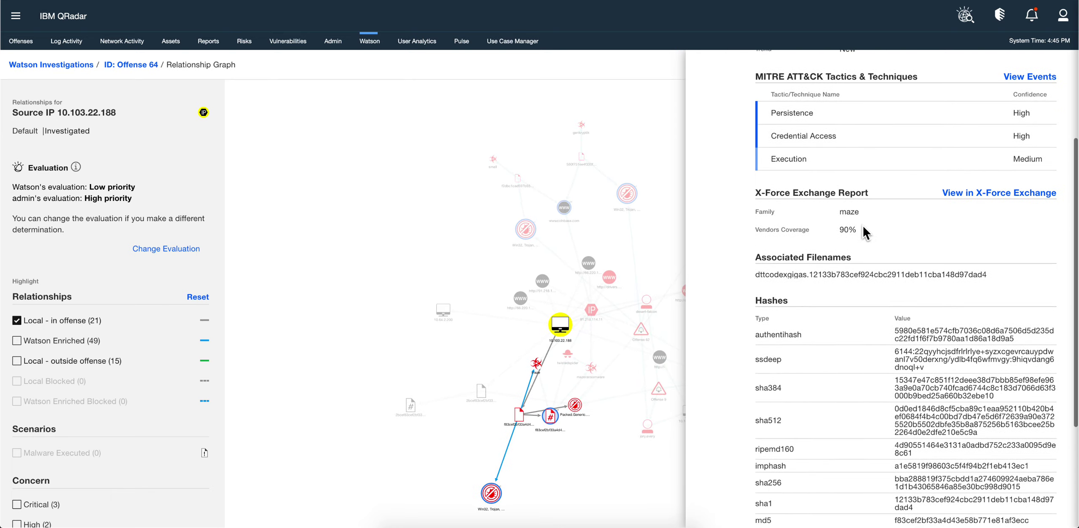
pyautogui.scroll(-1, 833, 287)
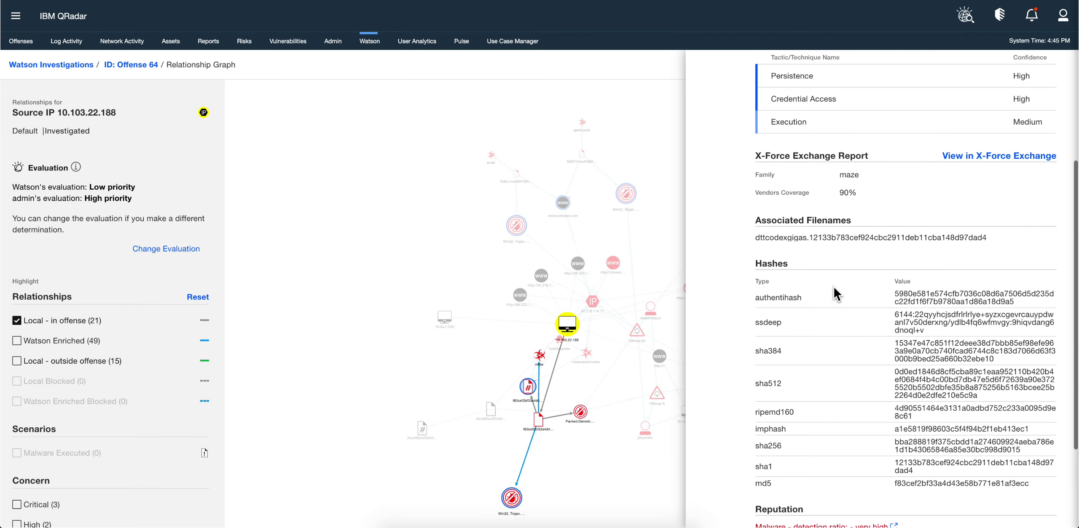
pyautogui.scroll(-3, 833, 285)
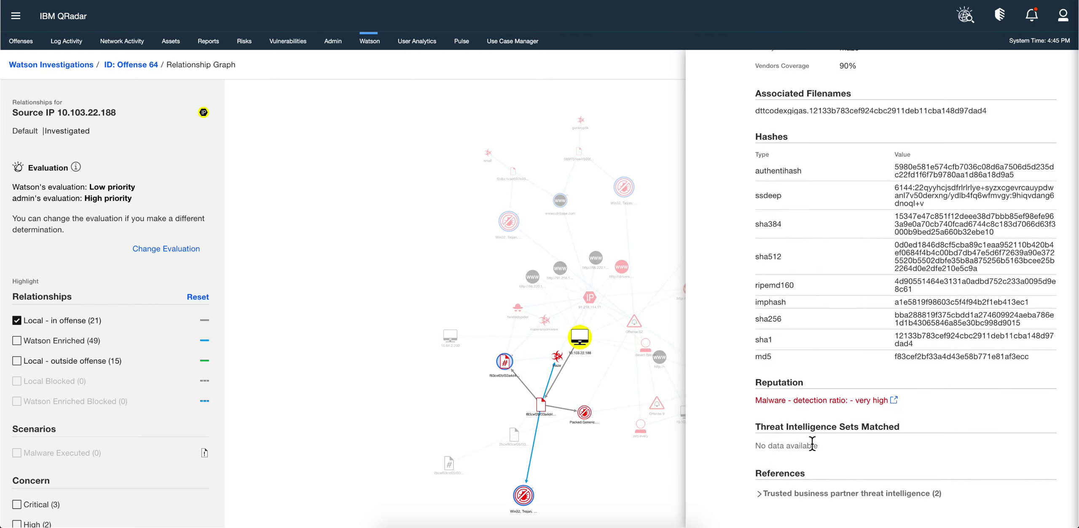
pyautogui.scroll(1, 811, 446)
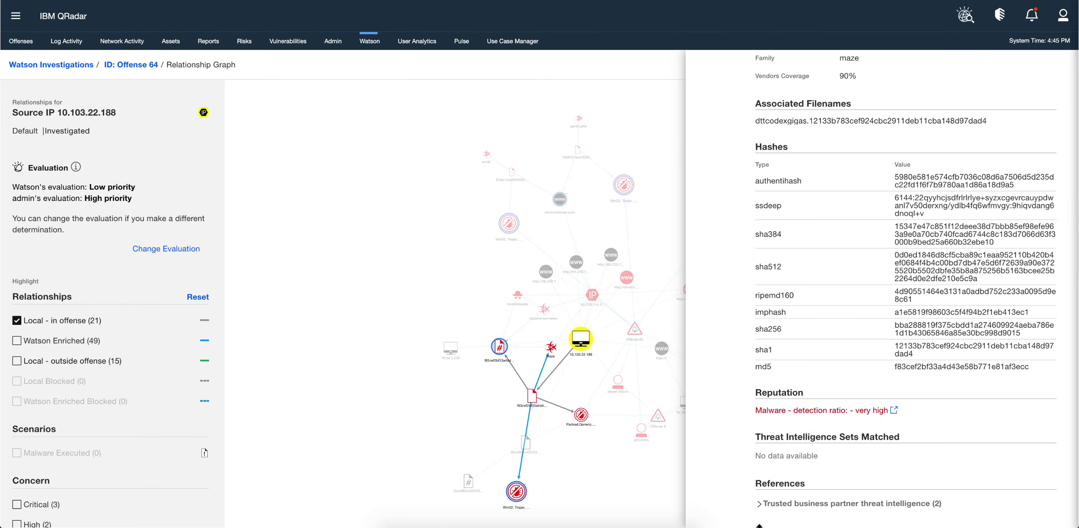
pyautogui.click(763, 504)
pyautogui.scroll(-3, 796, 453)
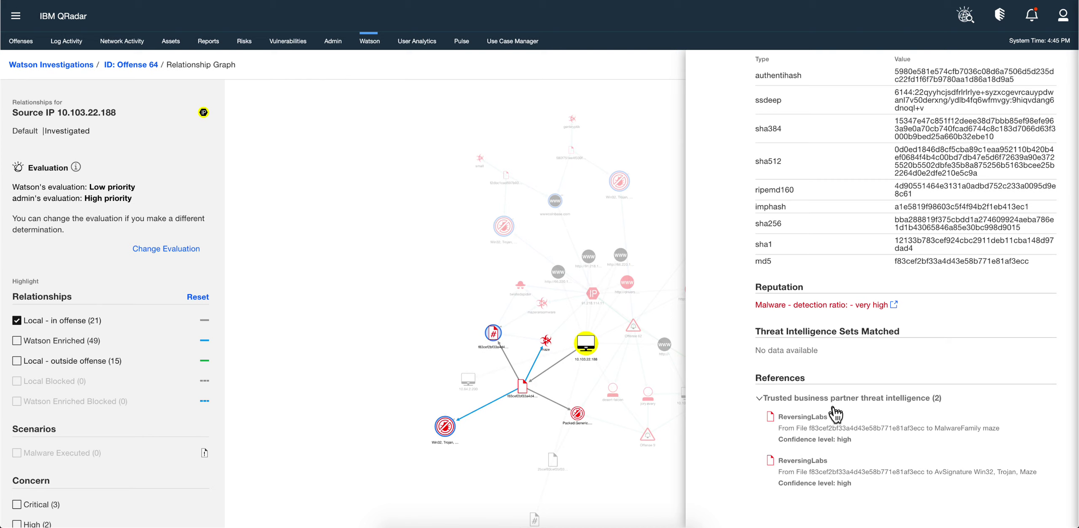
pyautogui.scroll(10, 820, 418)
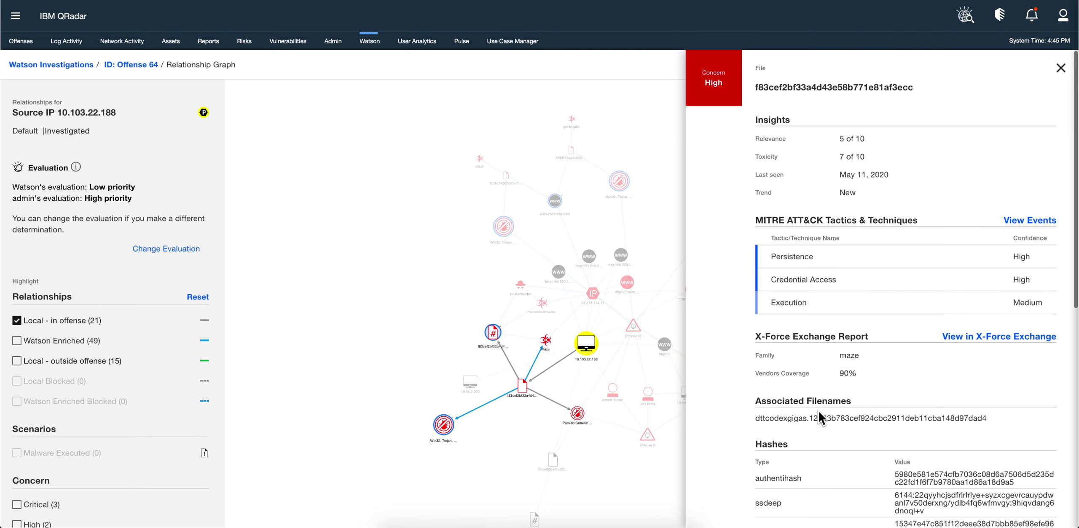
pyautogui.click(1060, 69)
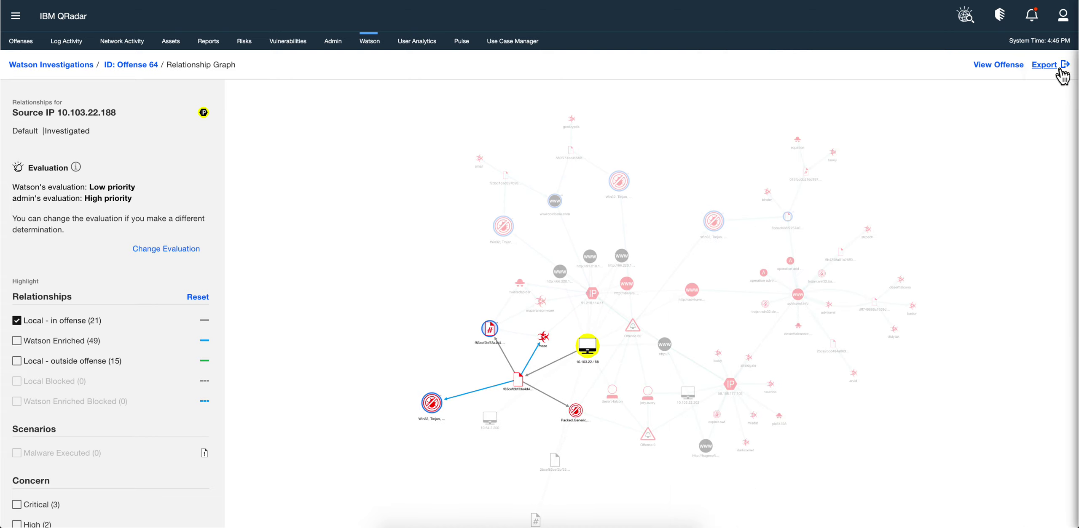
# Step: Check 'Watson Enriched' and uncheck 'Local - in offense' in the Relationships list
pyautogui.click(953, 143)
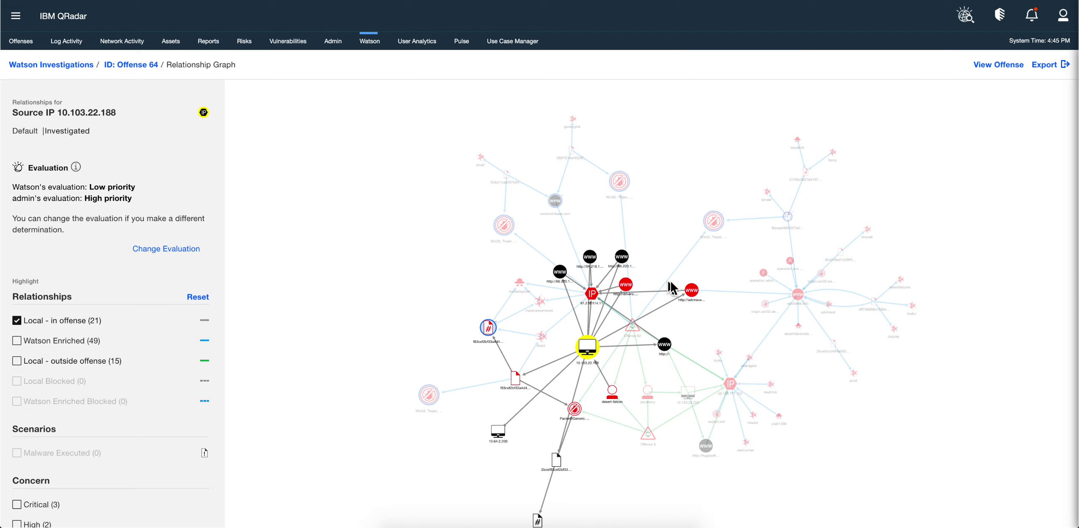
pyautogui.click(17, 340)
pyautogui.click(17, 321)
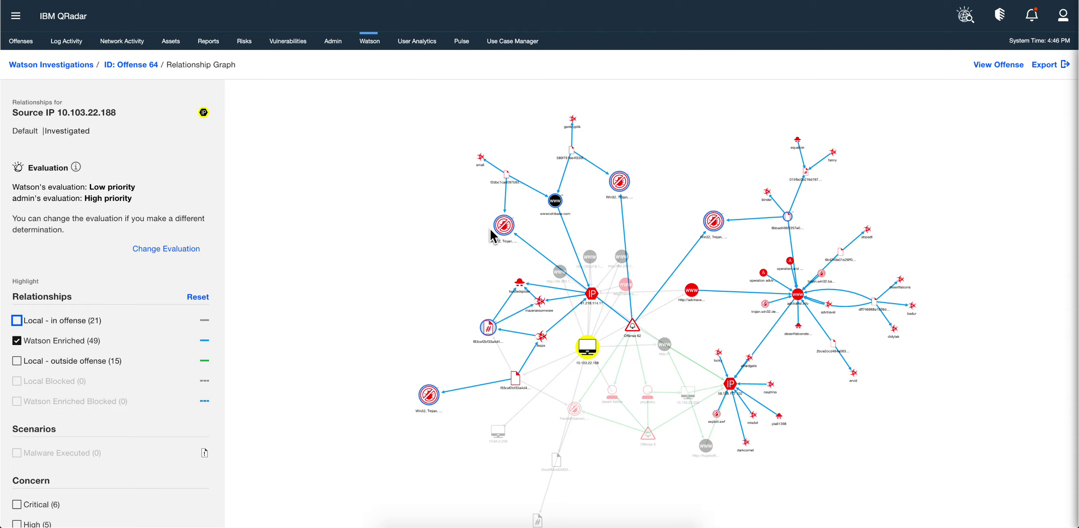
pyautogui.click(520, 284)
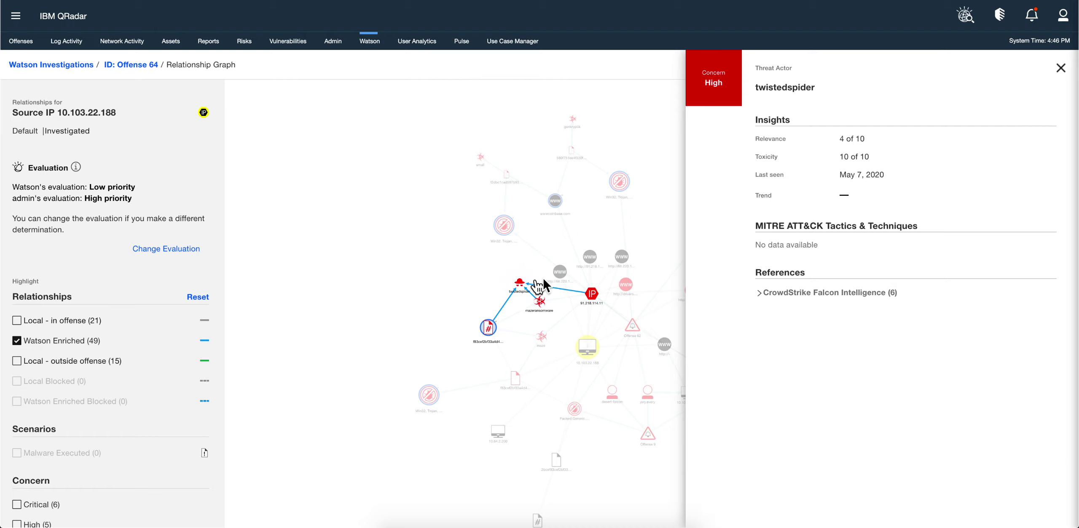
pyautogui.click(761, 293)
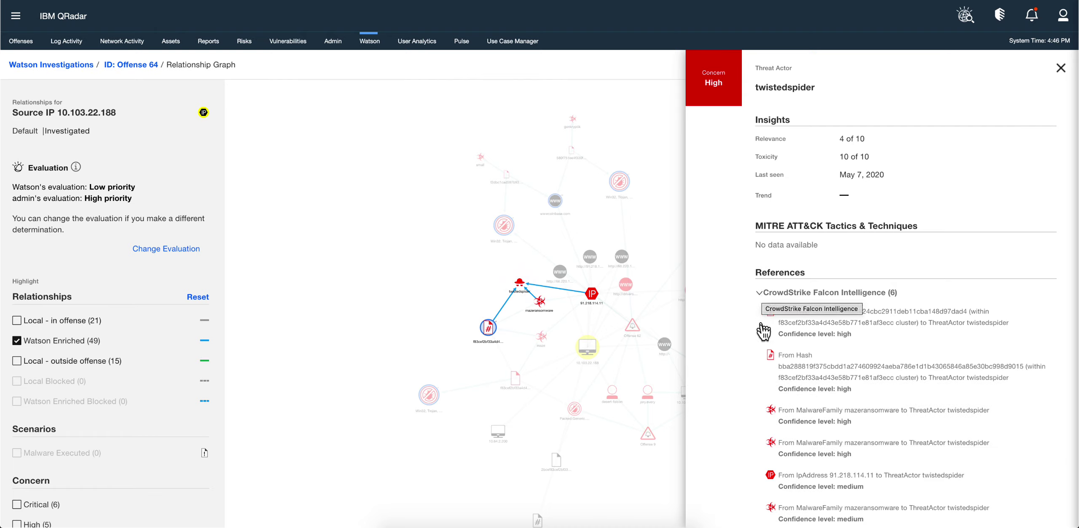
pyautogui.click(1062, 68)
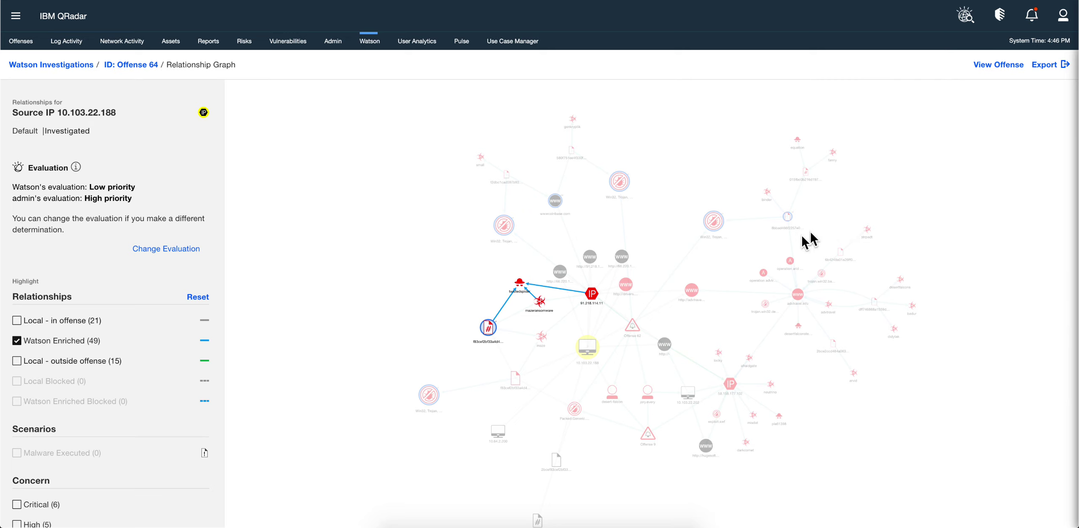
pyautogui.click(354, 283)
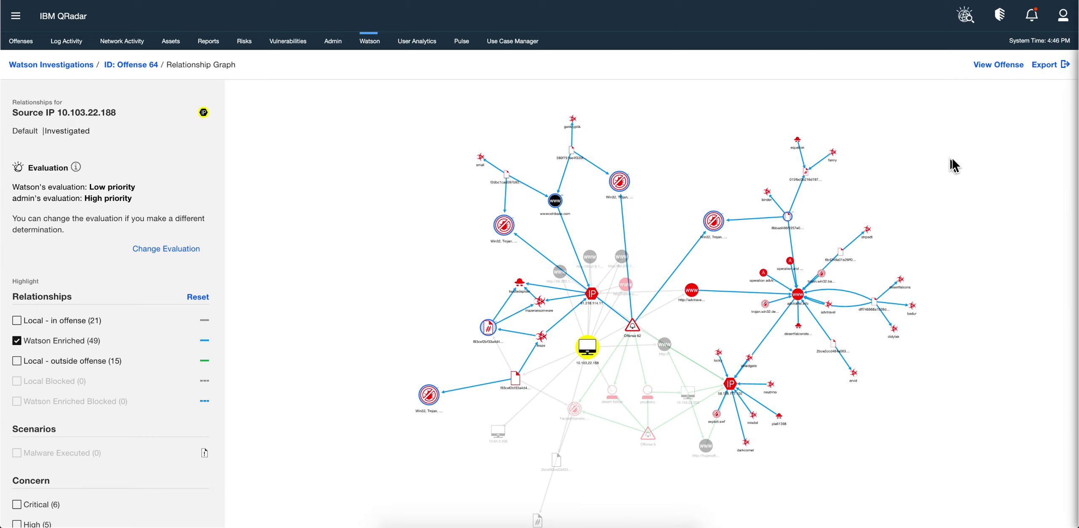
pyautogui.click(1047, 66)
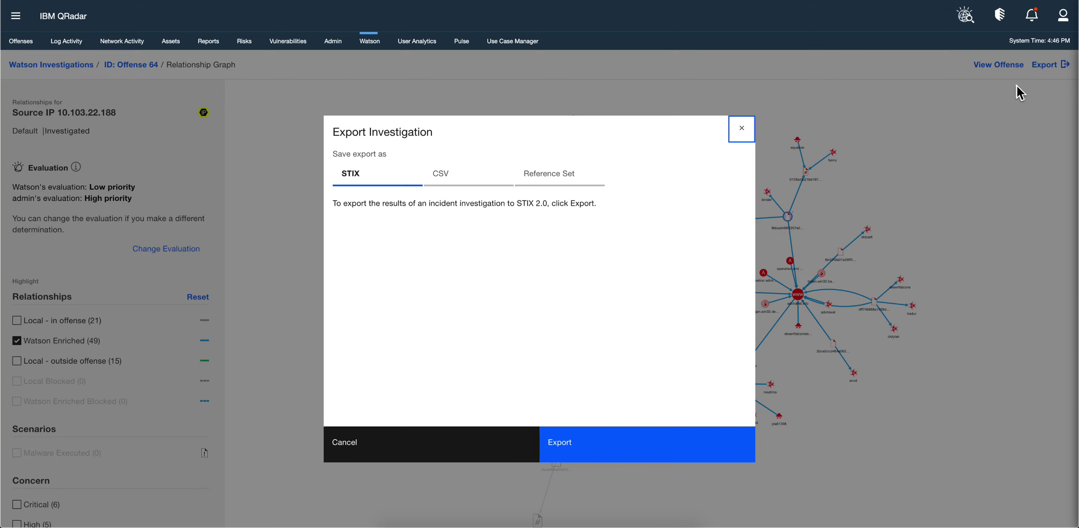
pyautogui.click(543, 180)
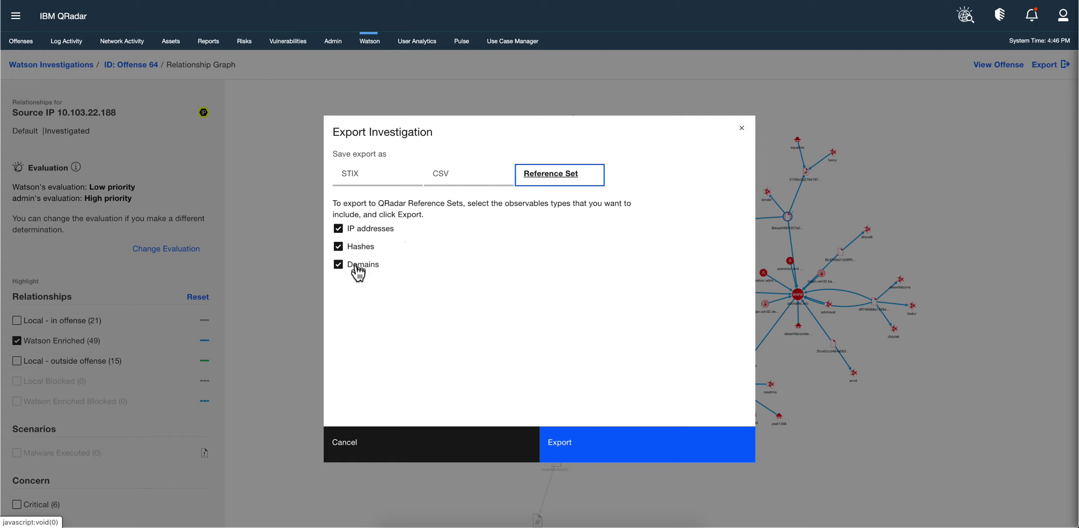
pyautogui.click(742, 127)
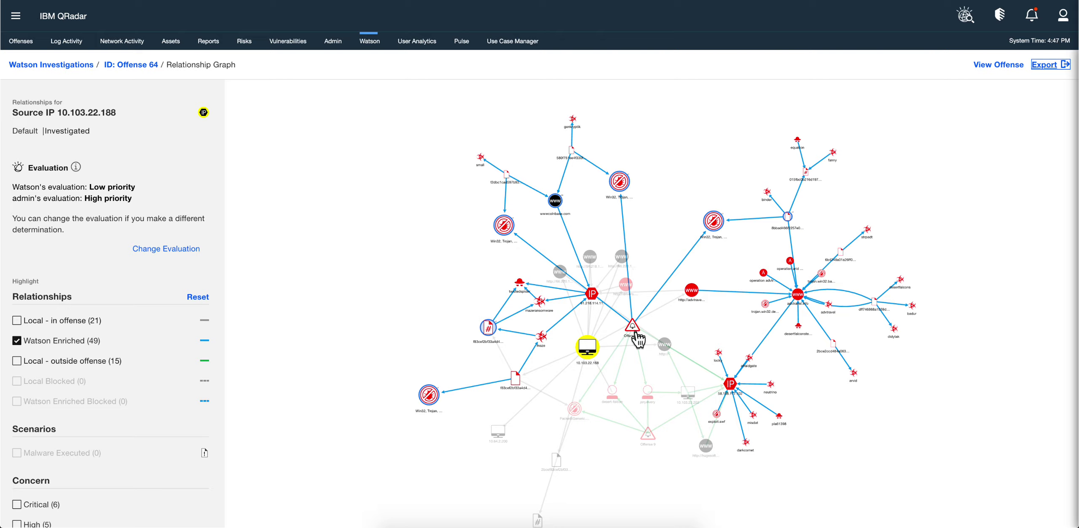
# Step: Check 'Local - outside offense (15)' and uncheck 'Watson Enriched (49)' in the Relationships list
pyautogui.click(17, 361)
pyautogui.click(17, 340)
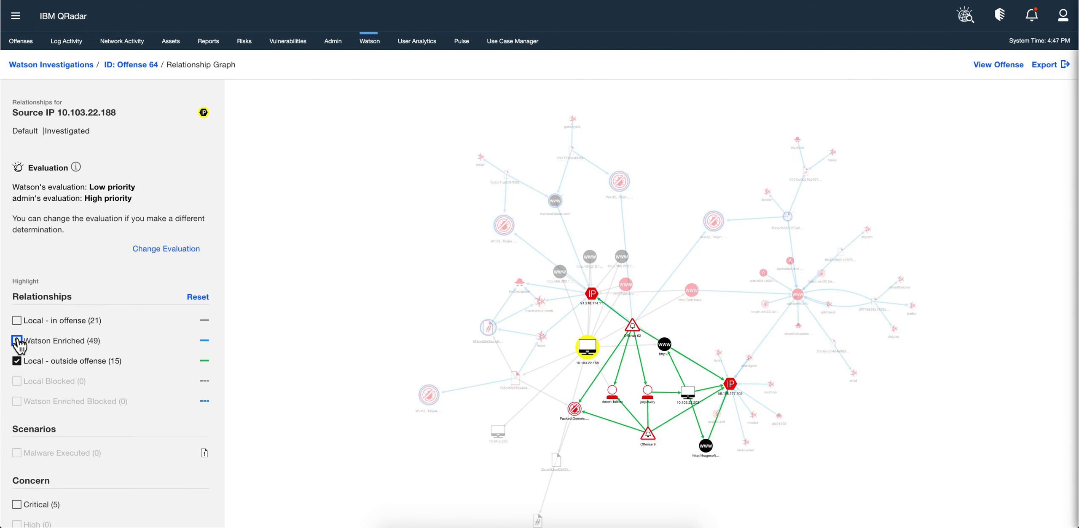